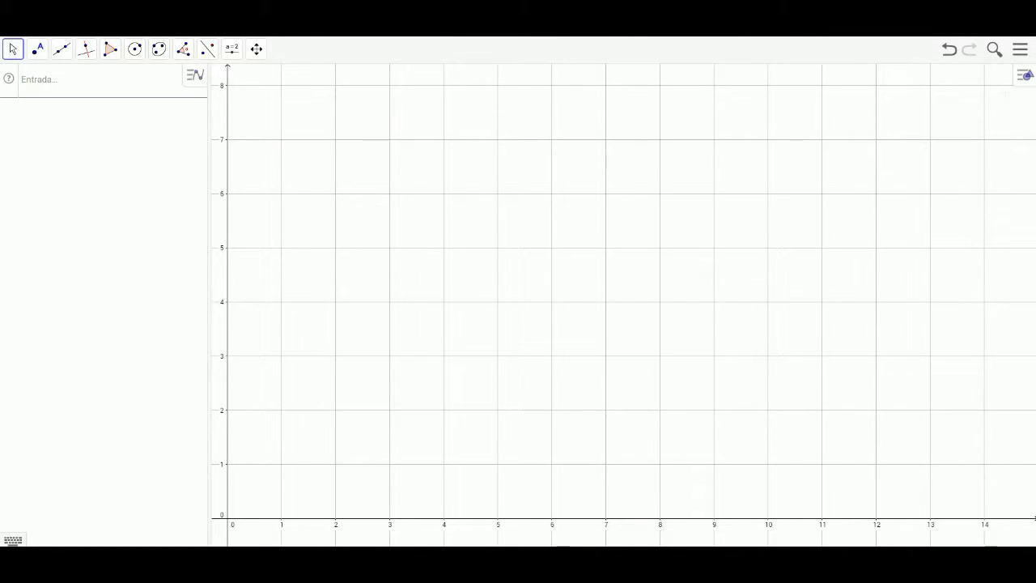
Set the labelling option so that only new points are labelled (Apenas para os Pontos Novos).
click(1020, 49)
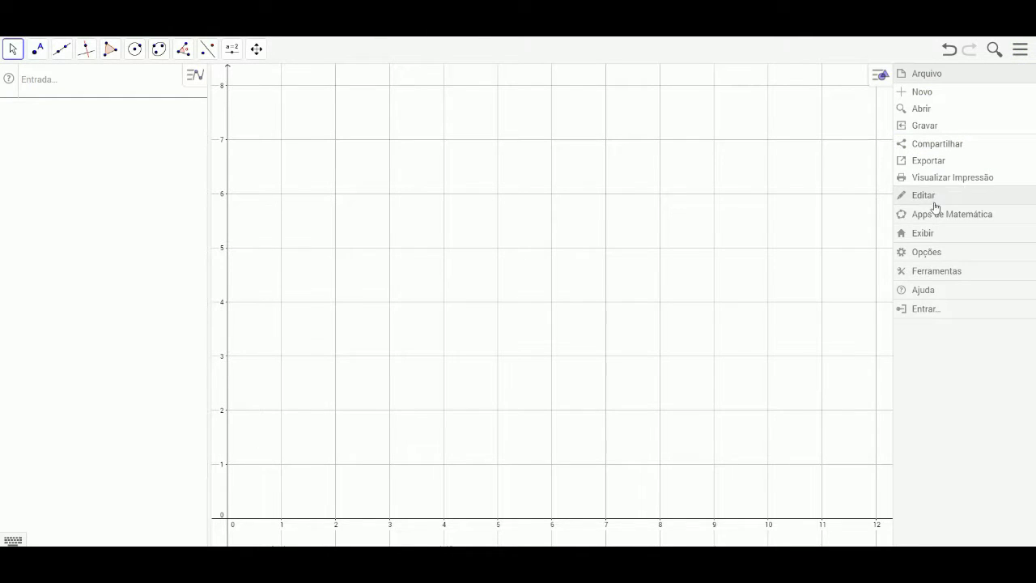
click(928, 251)
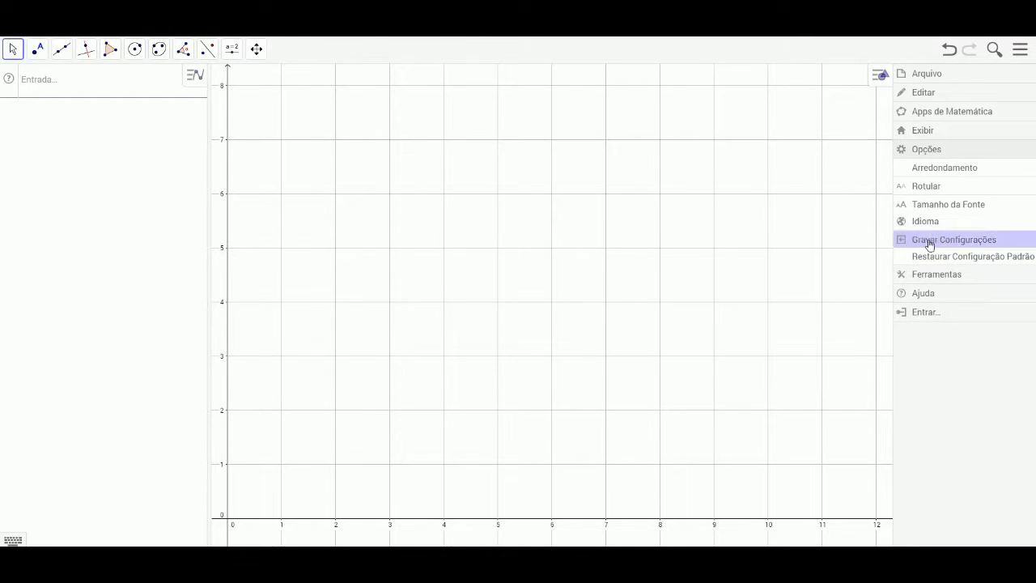
click(931, 194)
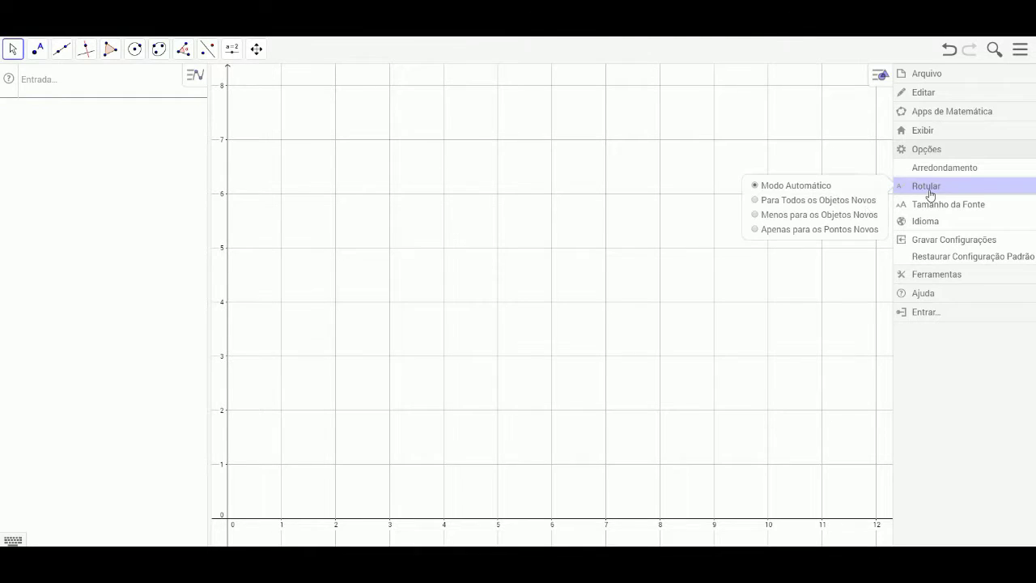
click(756, 231)
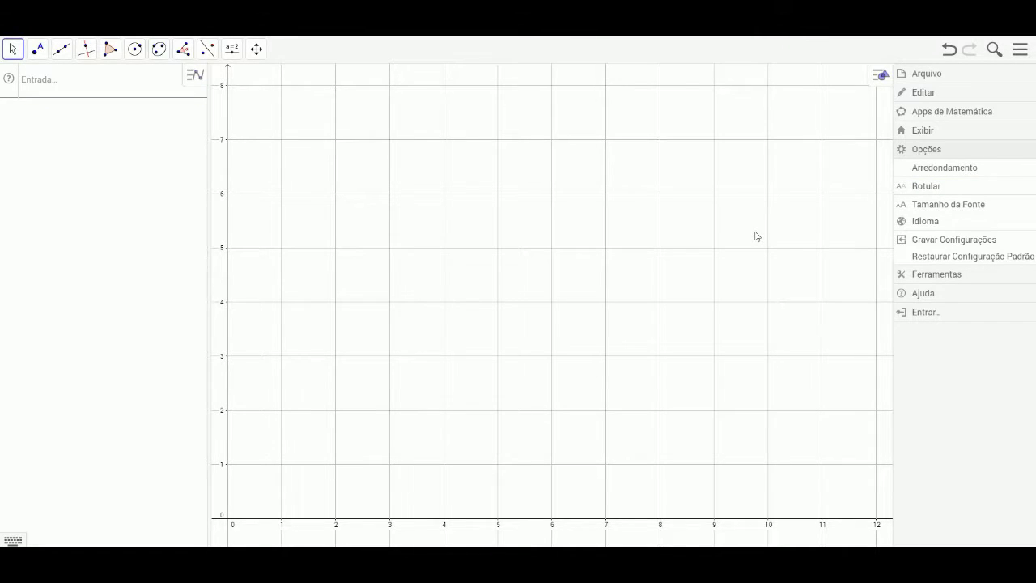
Draw a vertical segment from (2, 5) to (2, 1).
click(62, 48)
click(81, 104)
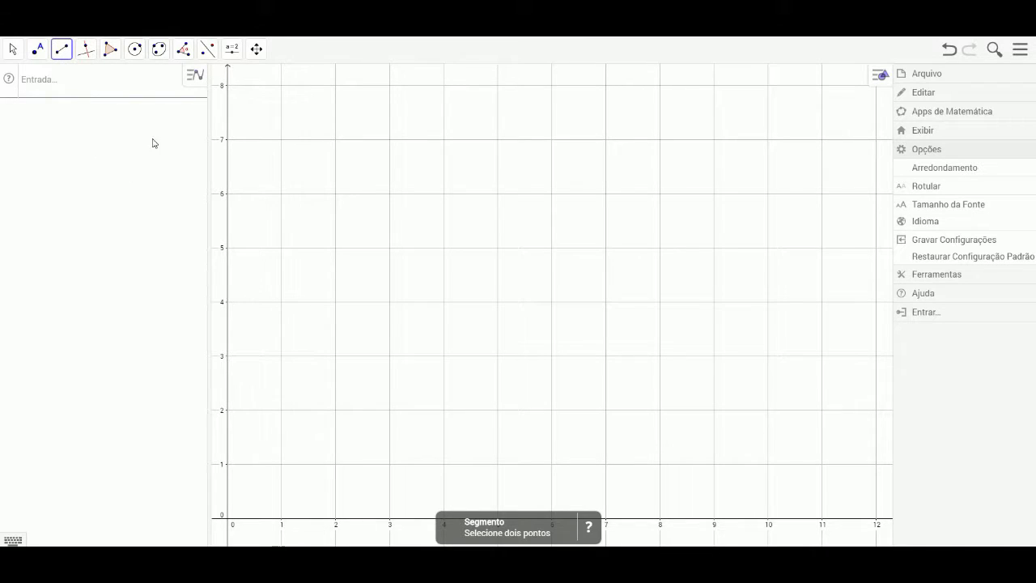
click(335, 251)
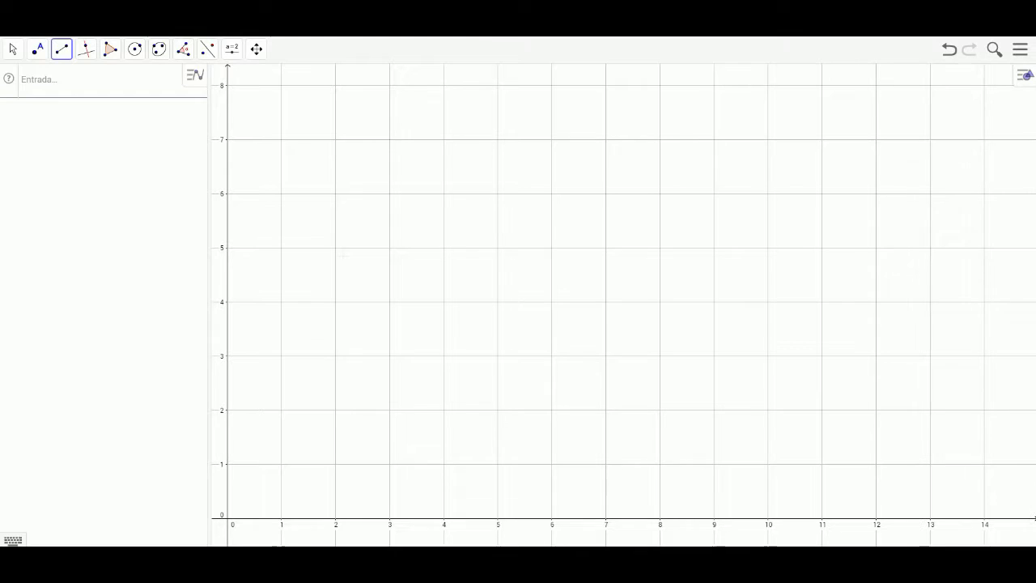
click(336, 248)
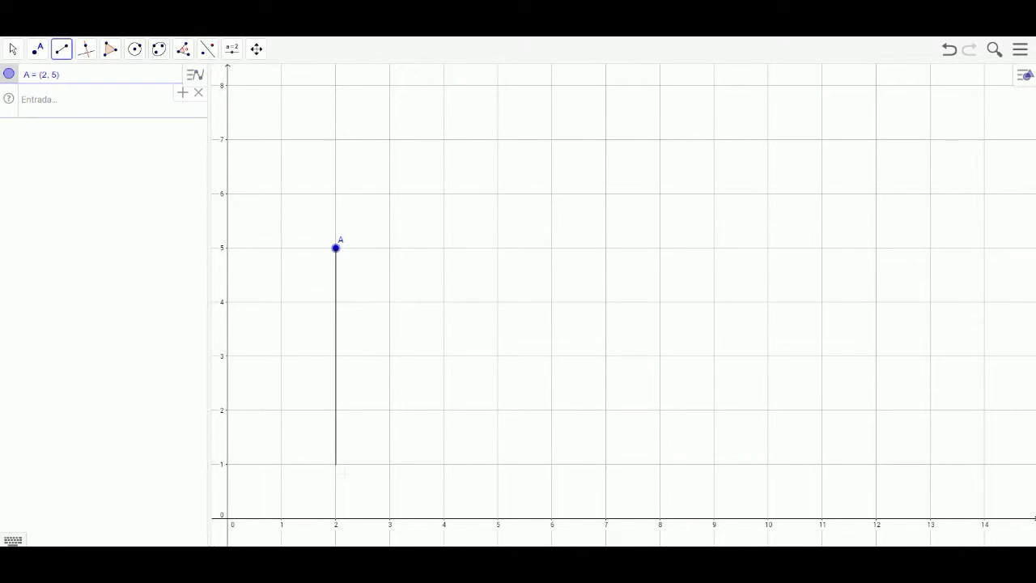
click(336, 464)
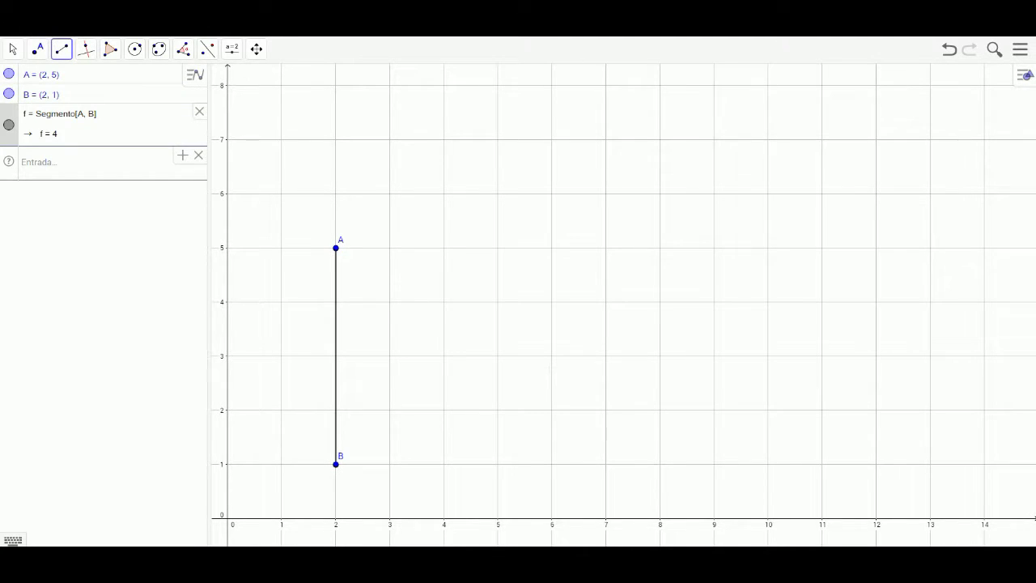
Rename the vertical segment's upper endpoint to C and its lower endpoint to A.
right_click(336, 248)
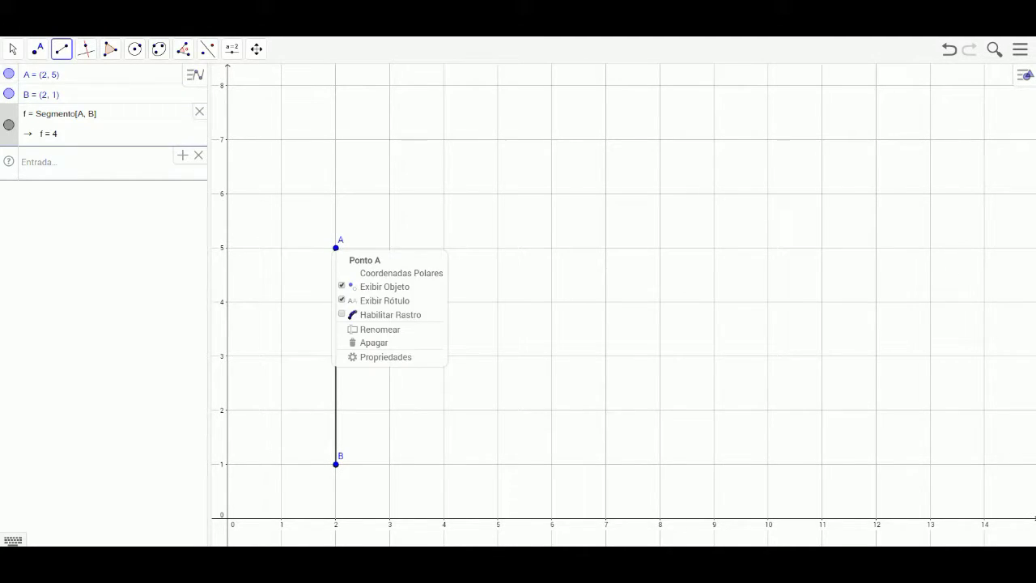
click(416, 328)
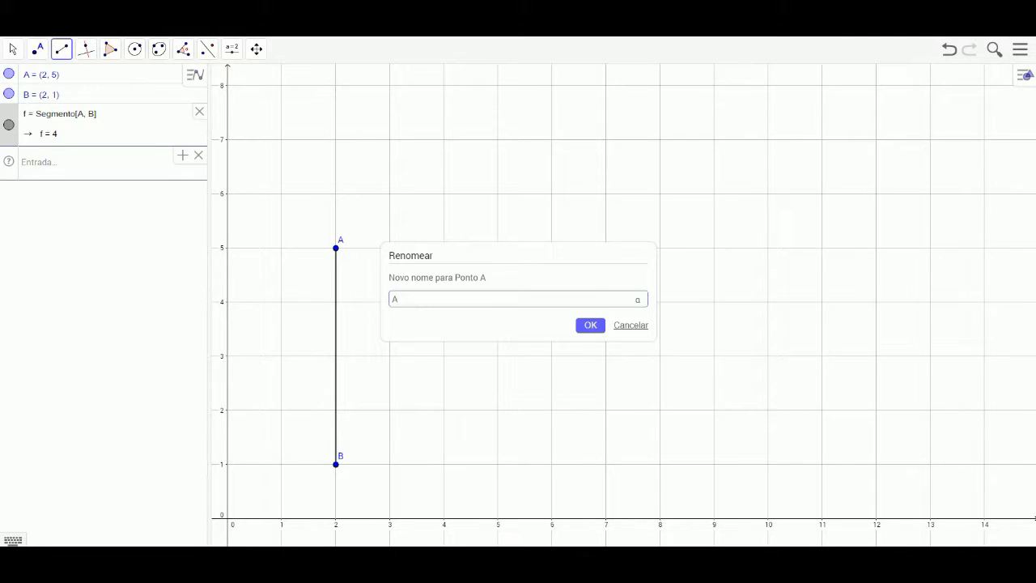
text(C)
key(Return)
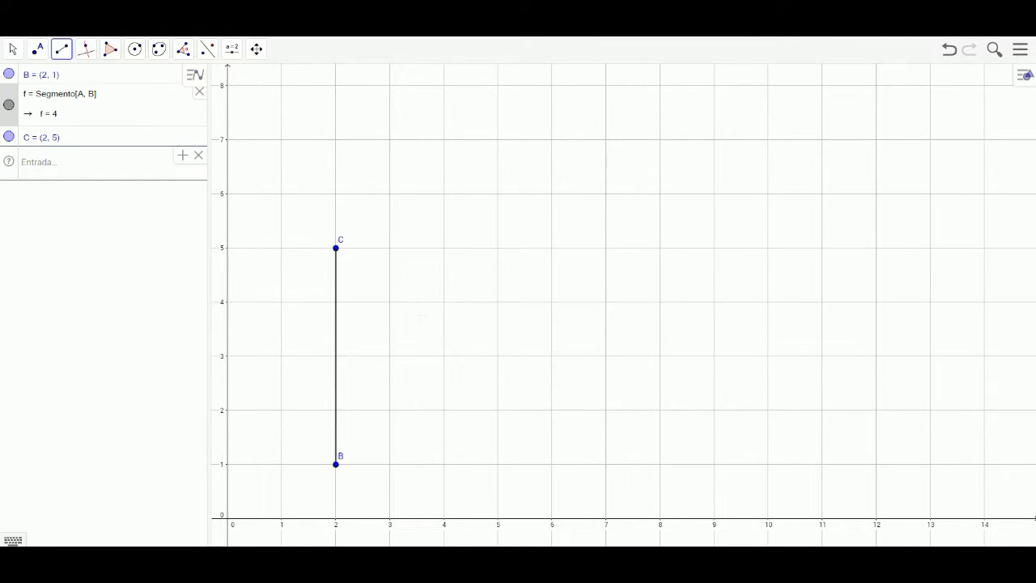
right_click(335, 467)
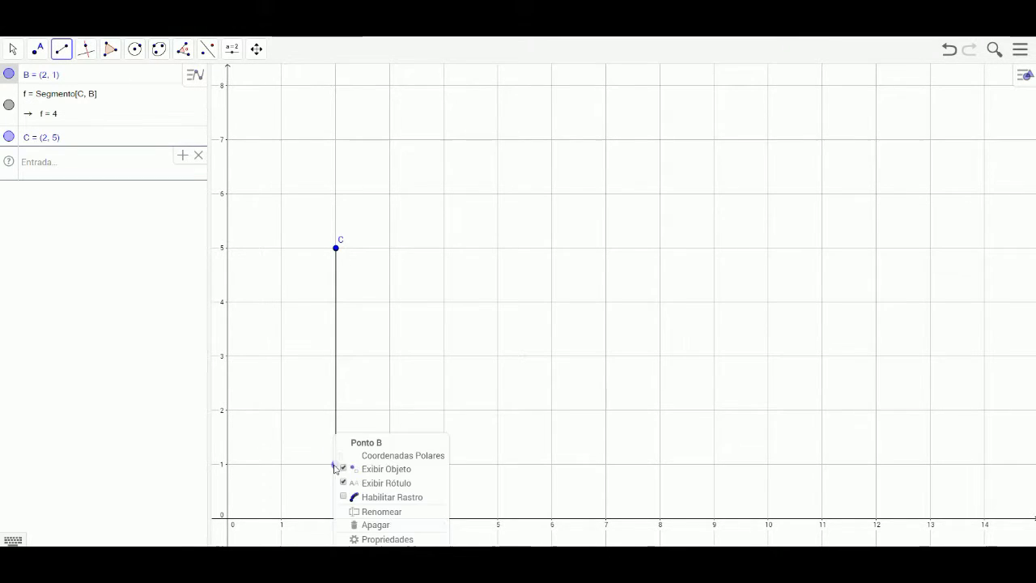
click(382, 512)
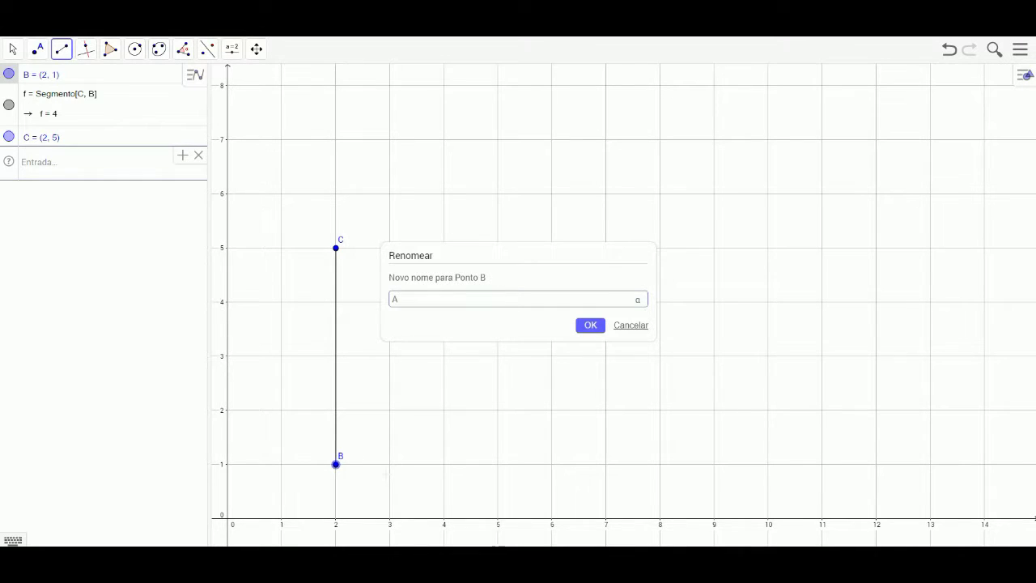
key(Return)
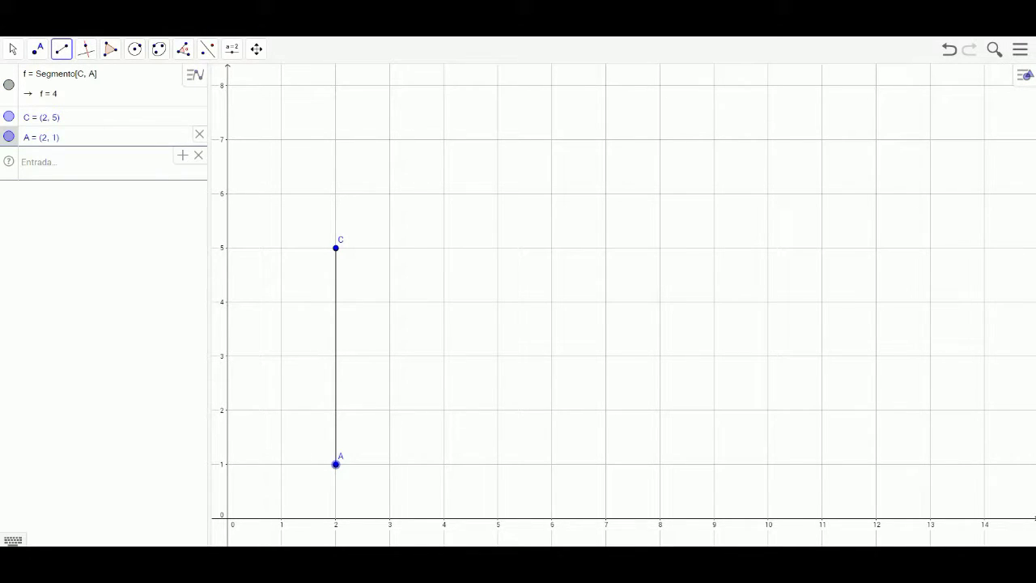
Draw a second vertical segment from (8, 7) to (8, 1), renaming its upper endpoint D and its lower endpoint B.
click(660, 139)
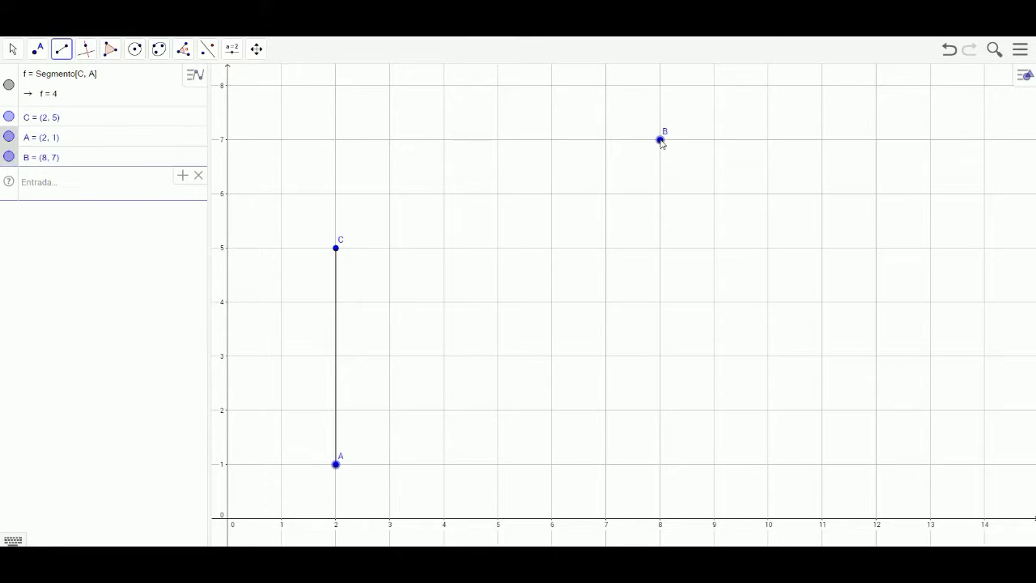
click(660, 464)
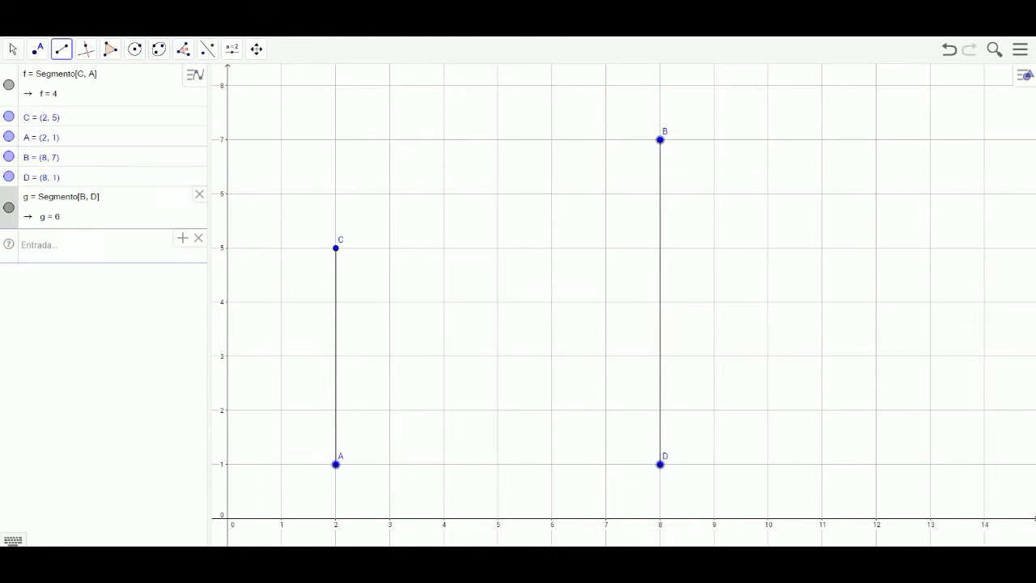
right_click(661, 141)
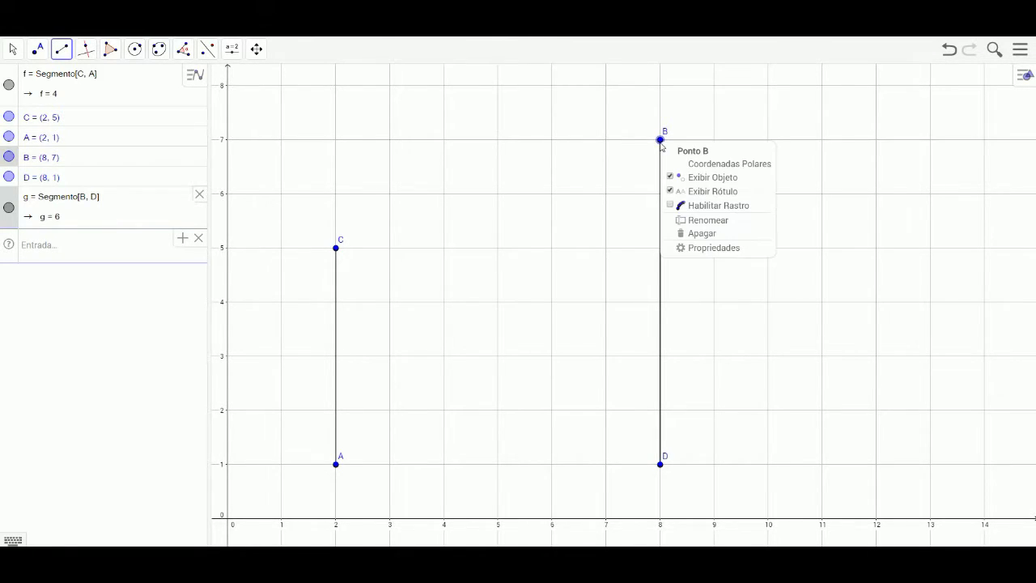
click(703, 220)
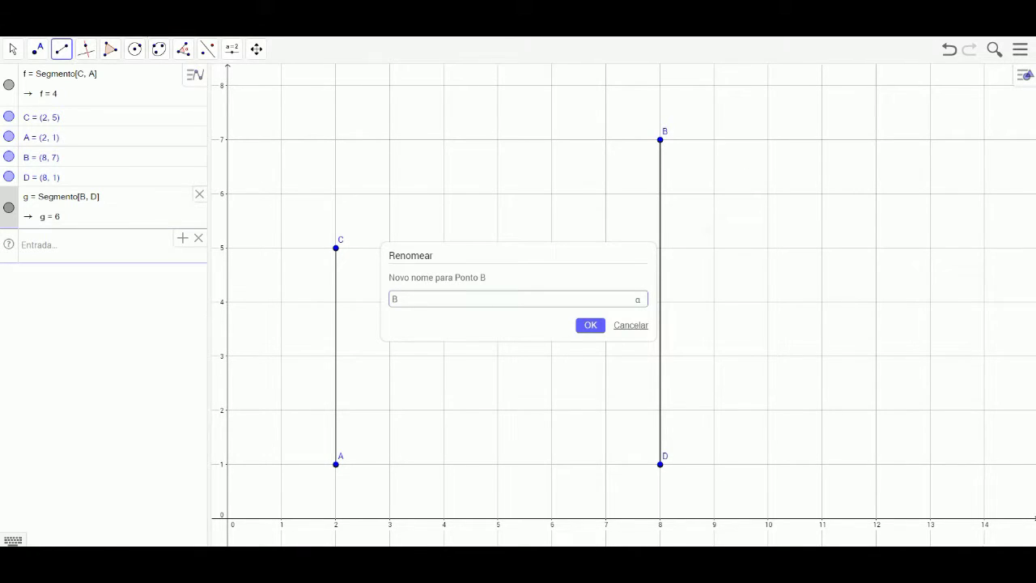
key(Return)
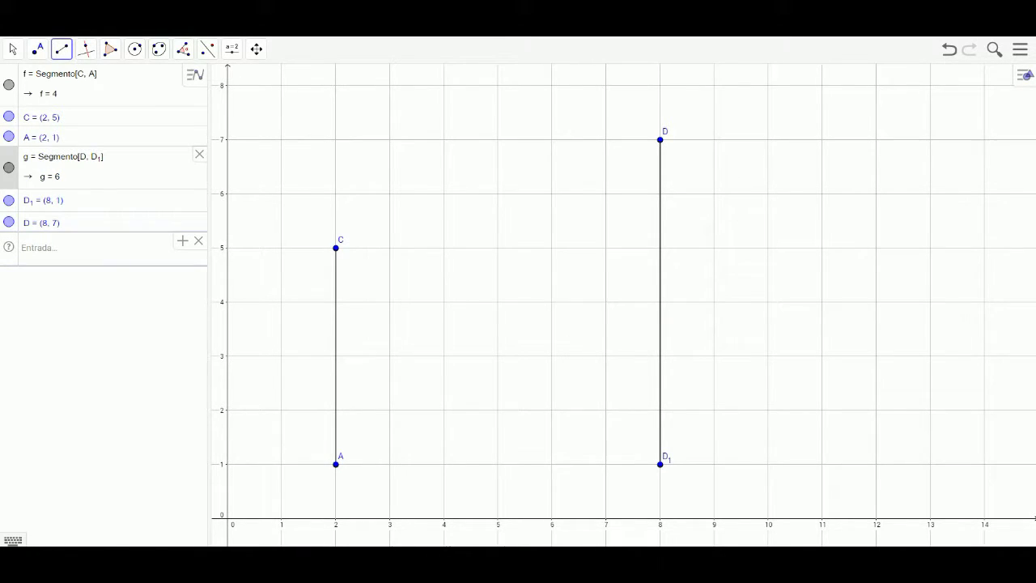
right_click(661, 464)
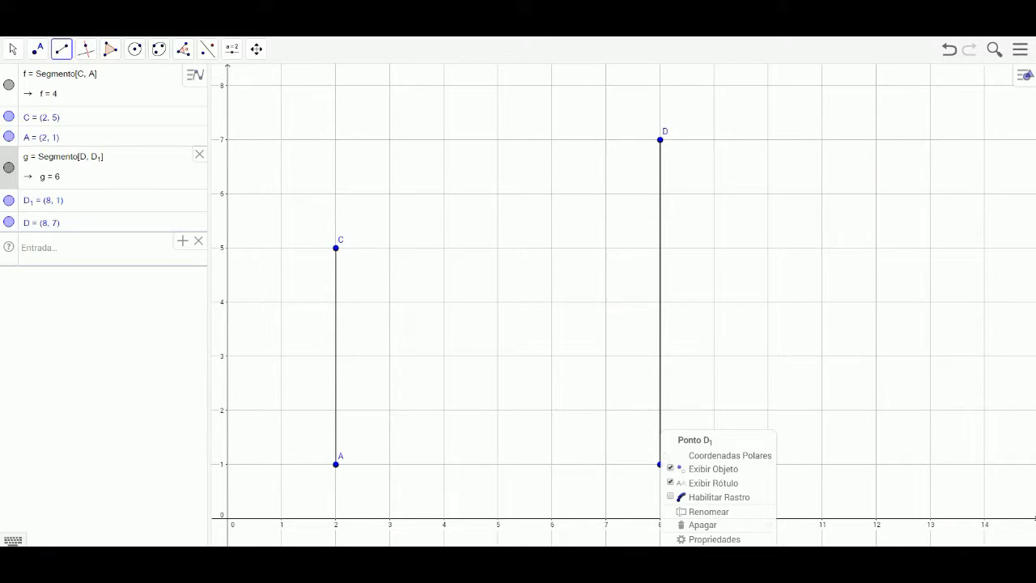
click(708, 512)
key(BackSpace)
key(BackSpace)
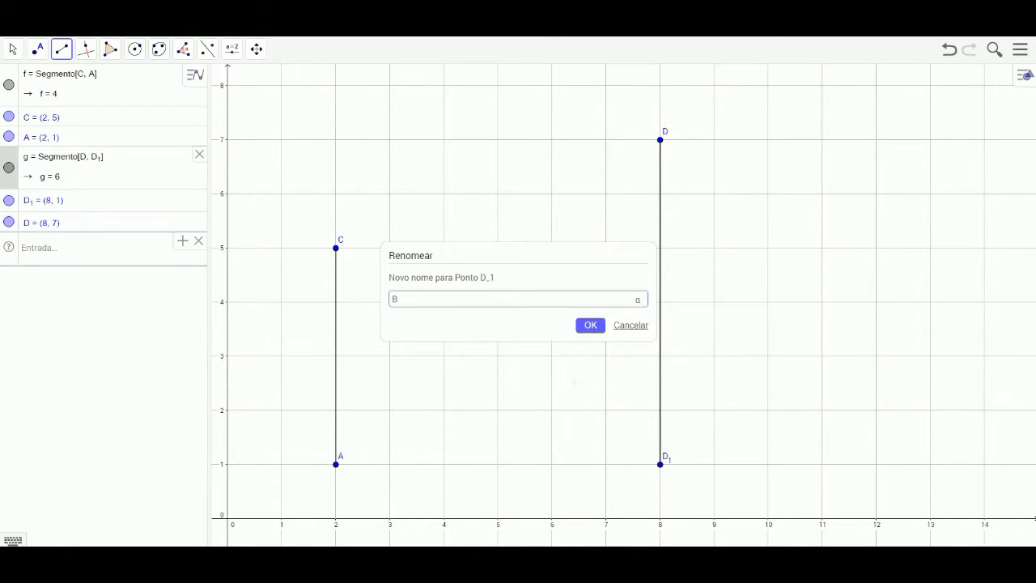
key(Return)
Connect the endpoints with segments from A to B, C to B and D to A.
click(336, 463)
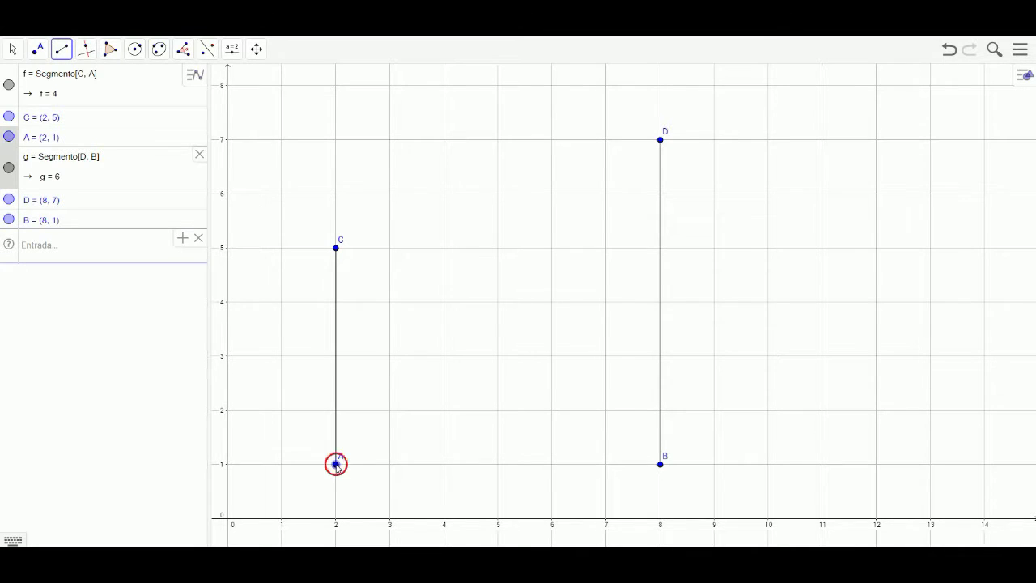
click(660, 464)
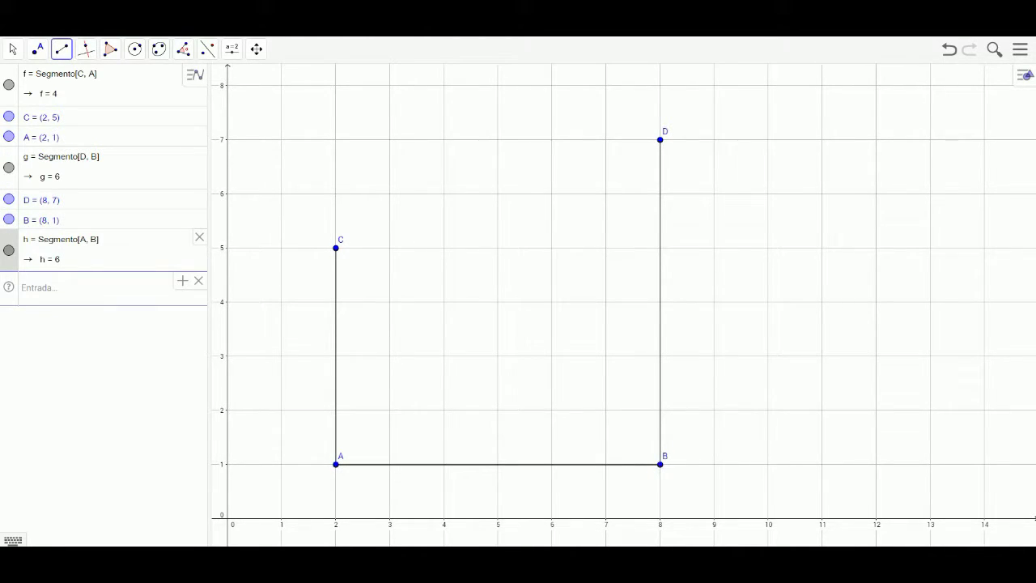
click(336, 247)
click(660, 464)
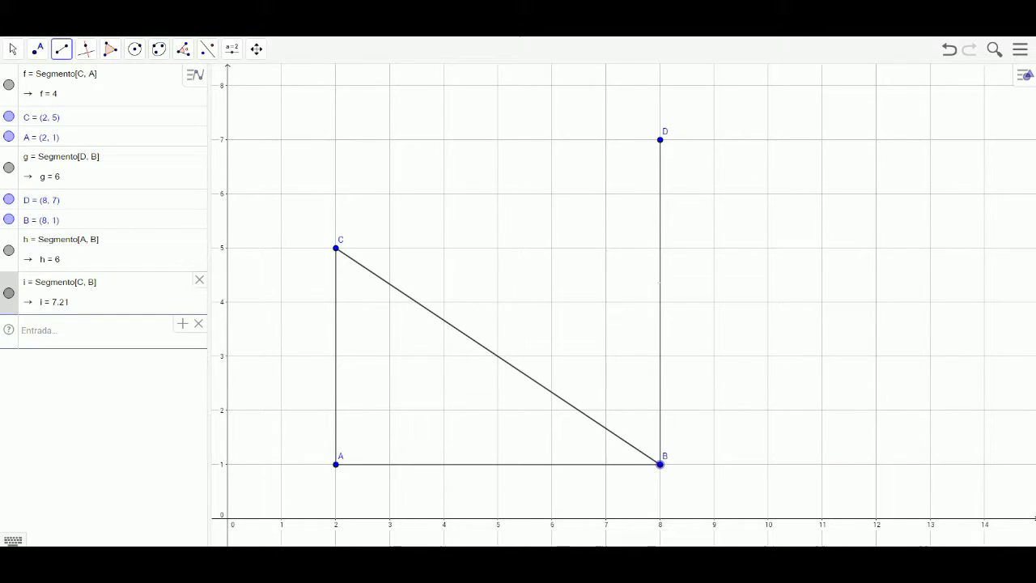
click(661, 141)
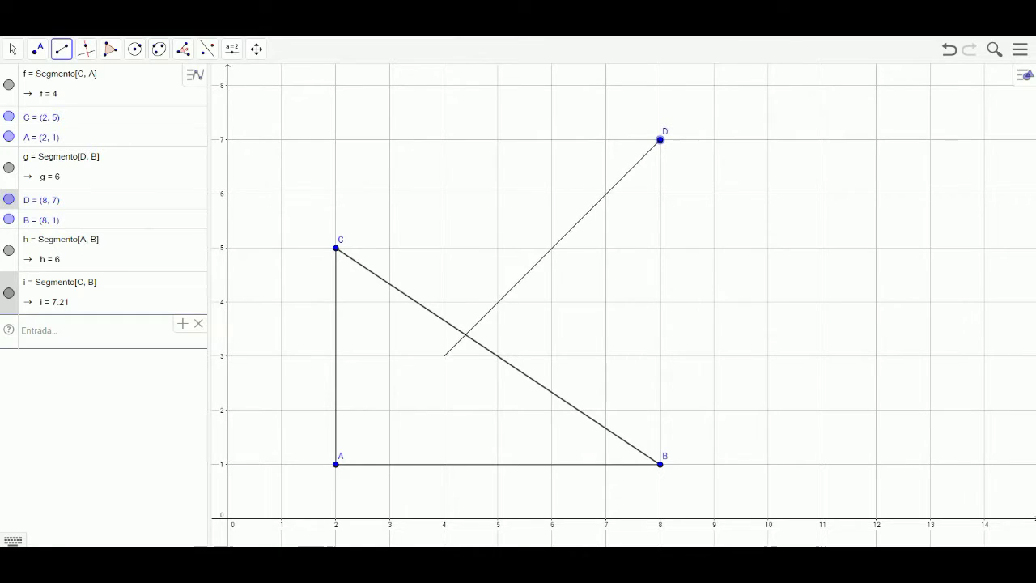
click(336, 464)
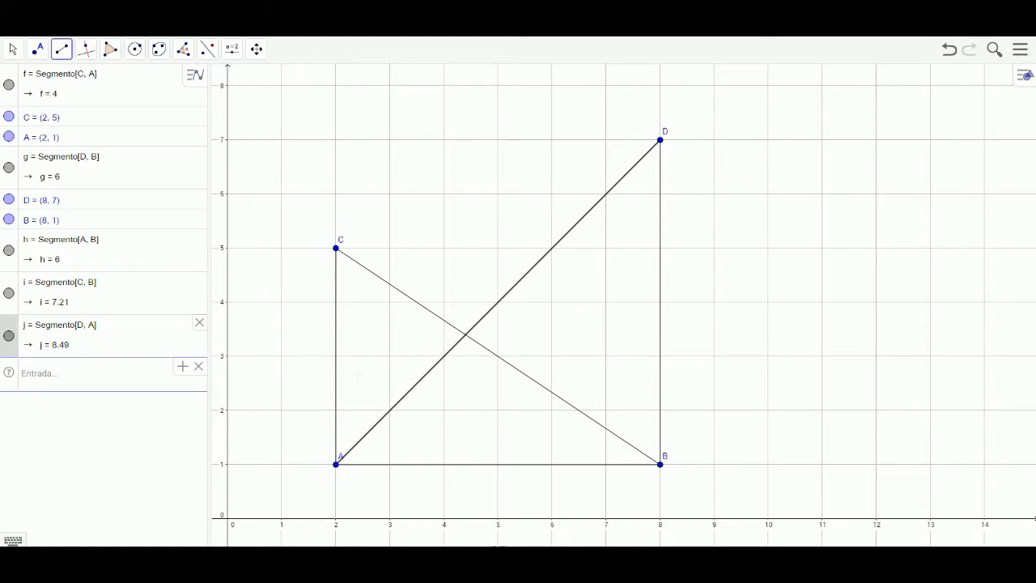
Create the intersection point of diagonal segments i and j with the command Interseção[i, j].
click(154, 372)
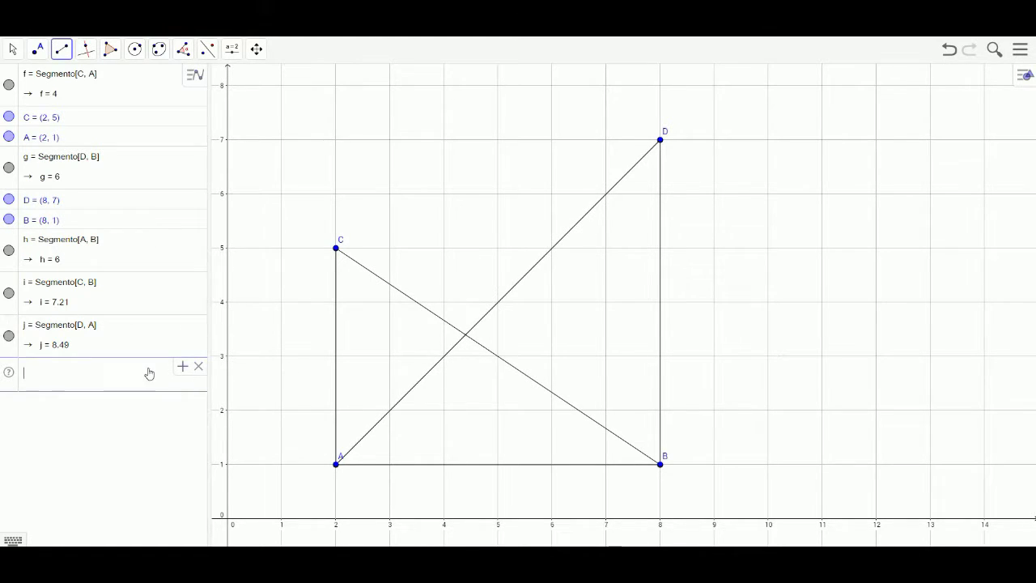
text(interse)
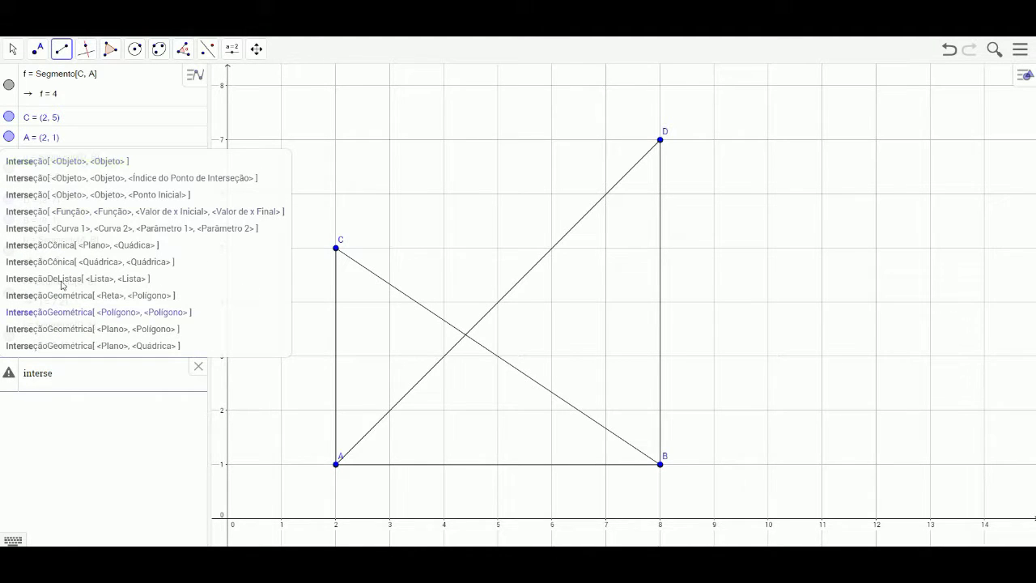
click(32, 166)
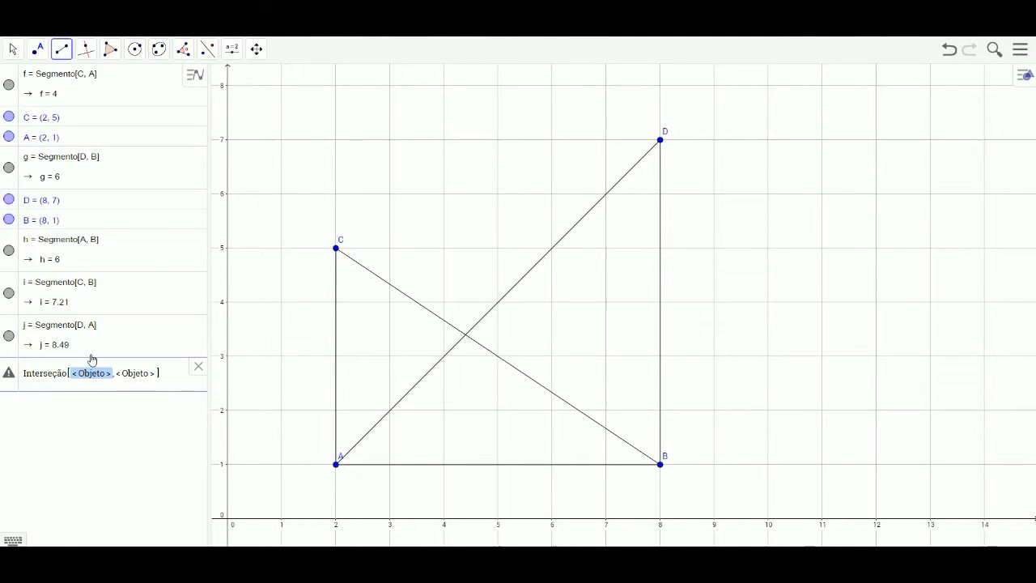
text(j)
key(BackSpace)
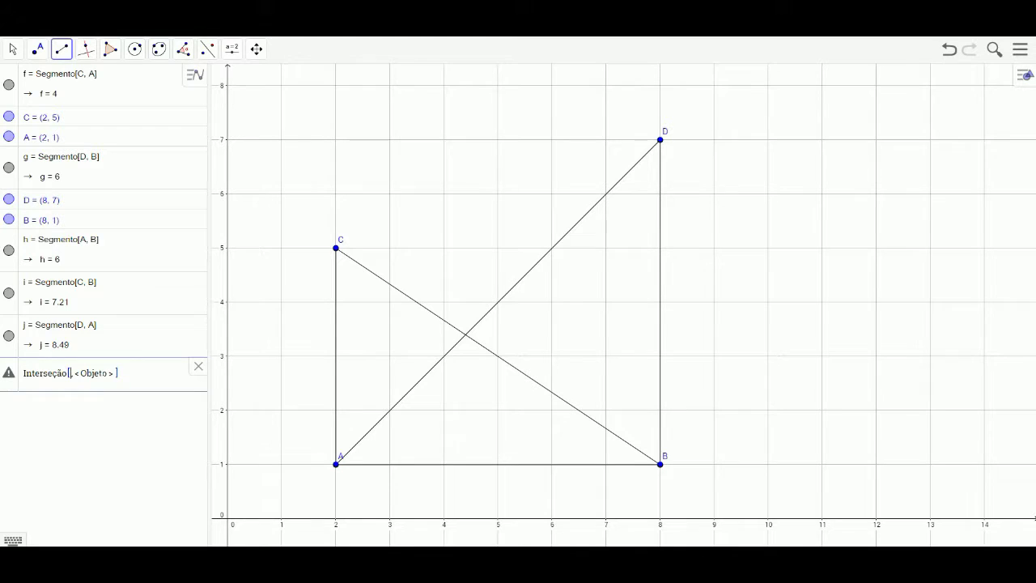
click(112, 337)
key(BackSpace)
key(BackSpace)
key(BackSpace)
key(BackSpace)
key(BackSpace)
key(BackSpace)
key(BackSpace)
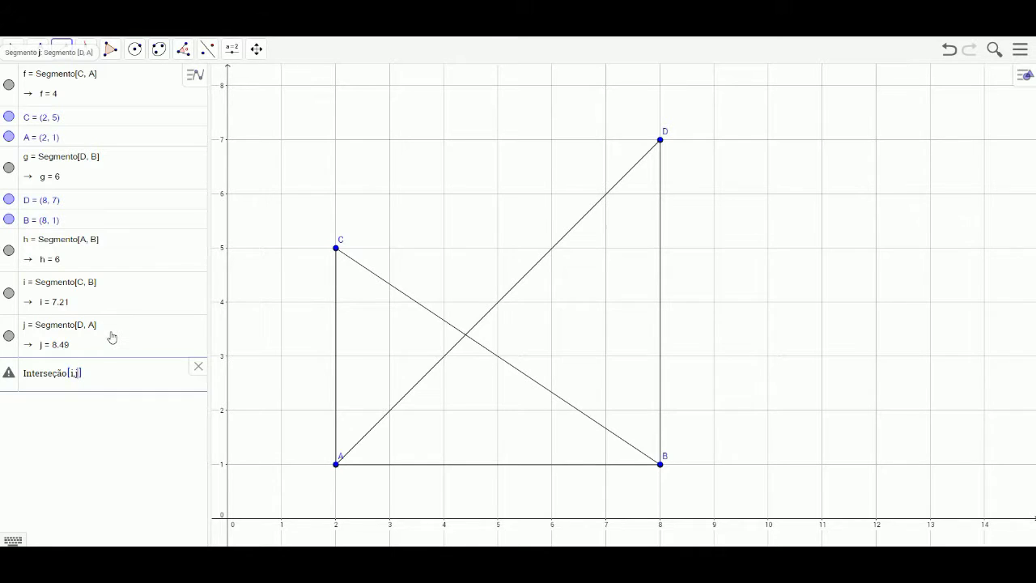
key(Return)
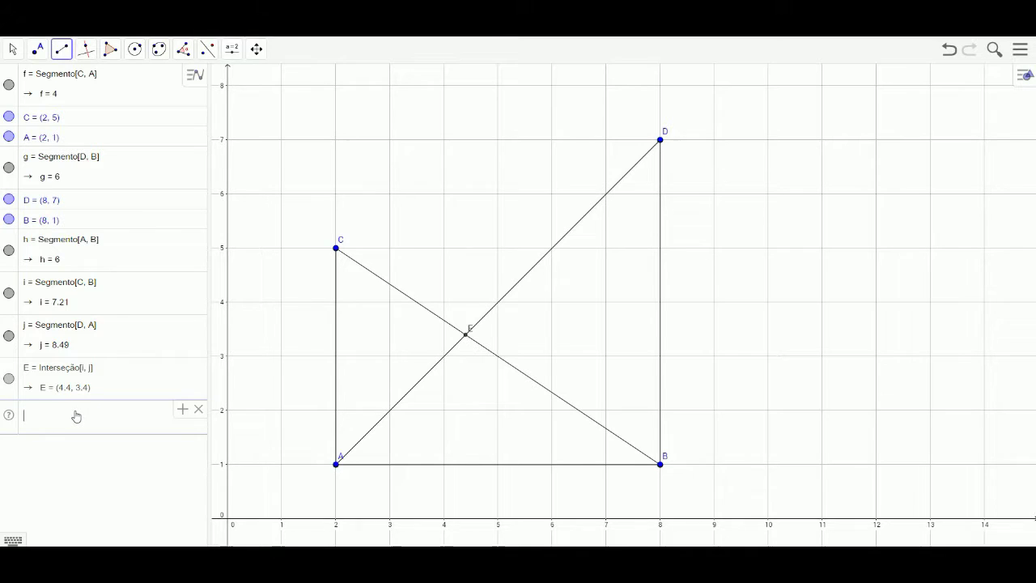
Create a line perpendicular to segment h through point E with the command Perpendicular[E, h].
text(perpendi)
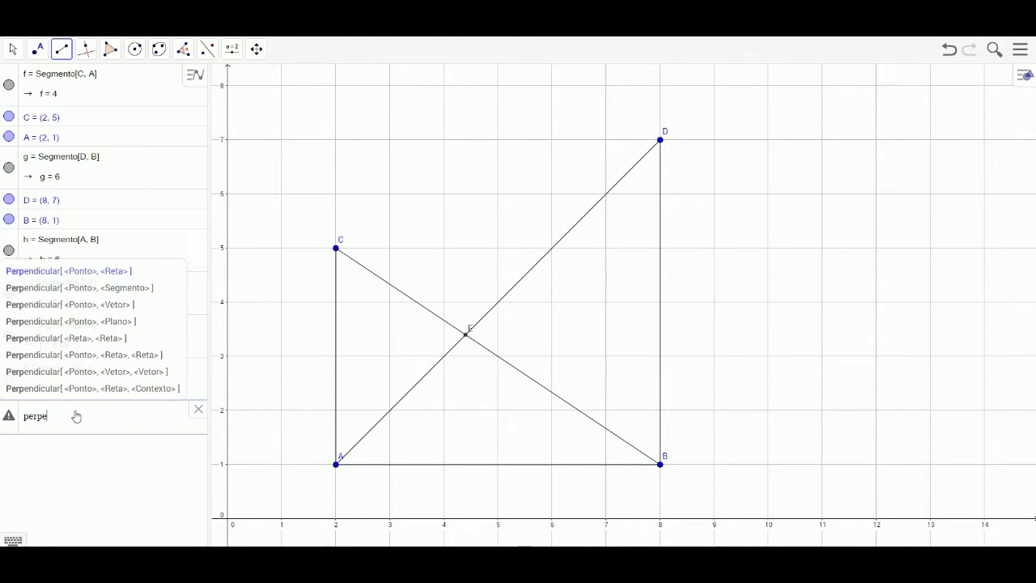
click(68, 290)
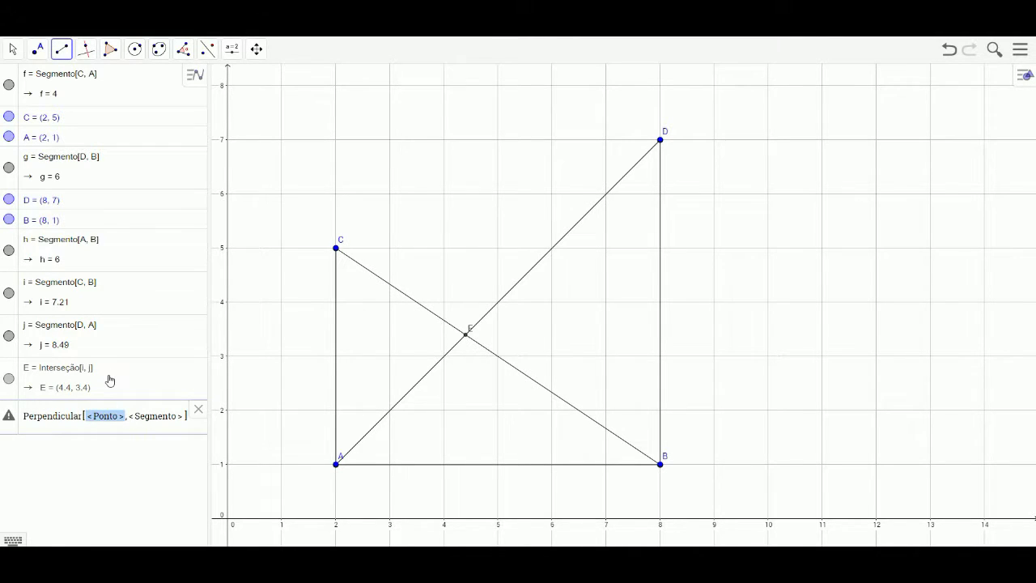
key(BackSpace)
text(E)
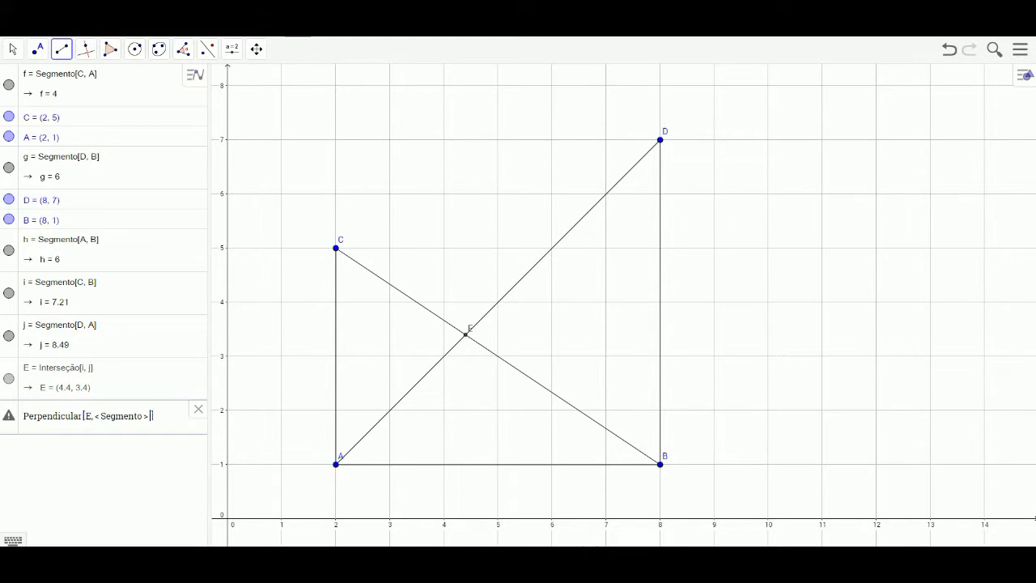
key(BackSpace)
key(BackSpace)
key(BackSpace)
key(BackSpace)
key(BackSpace)
key(BackSpace)
key(BackSpace)
key(BackSpace)
key(BackSpace)
key(BackSpace)
key(BackSpace)
key(BackSpace)
text(, h)
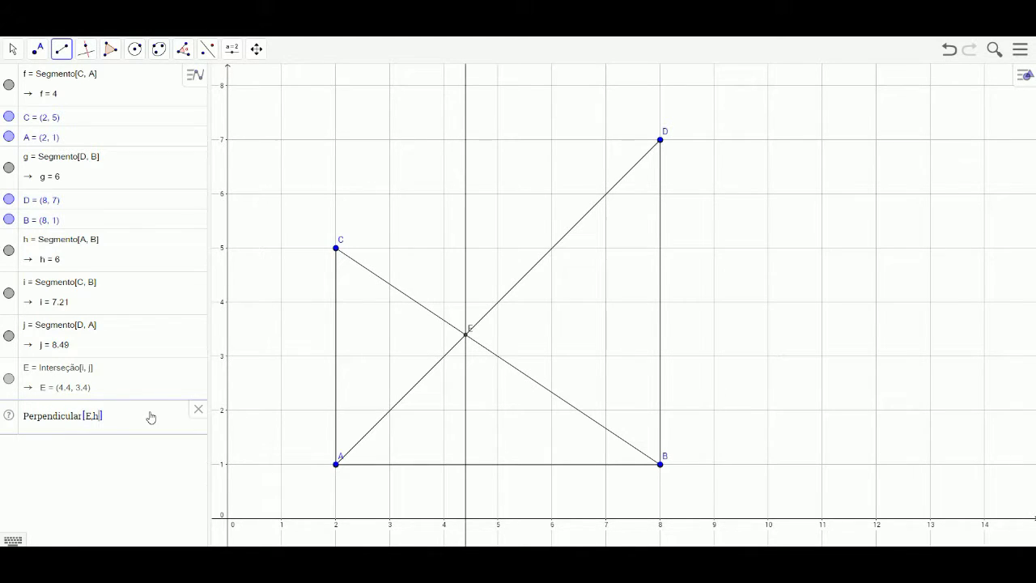
key(Return)
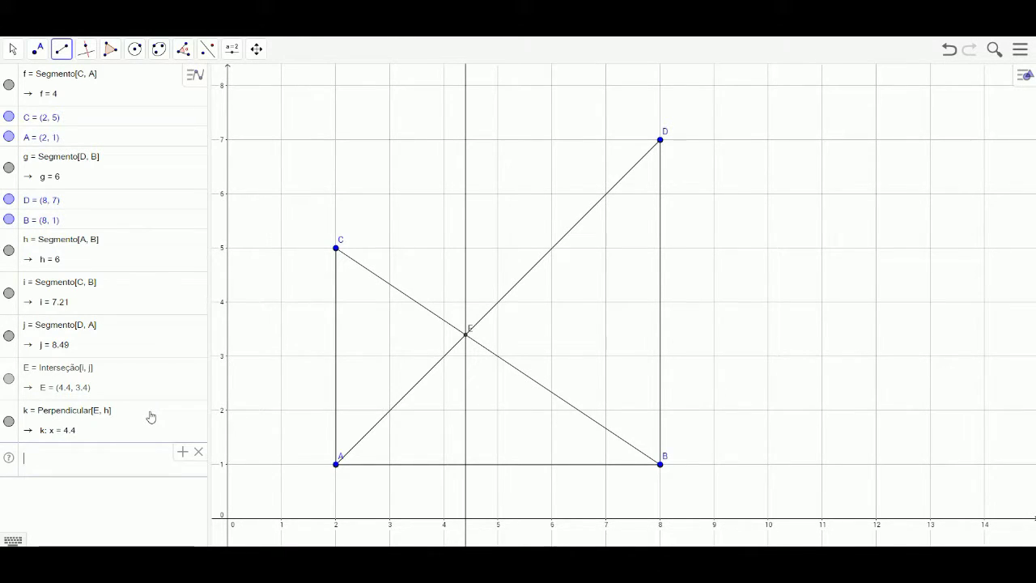
Create the intersection point of the perpendicular line k and base segment h with the command Interseção[k, h].
text(inter)
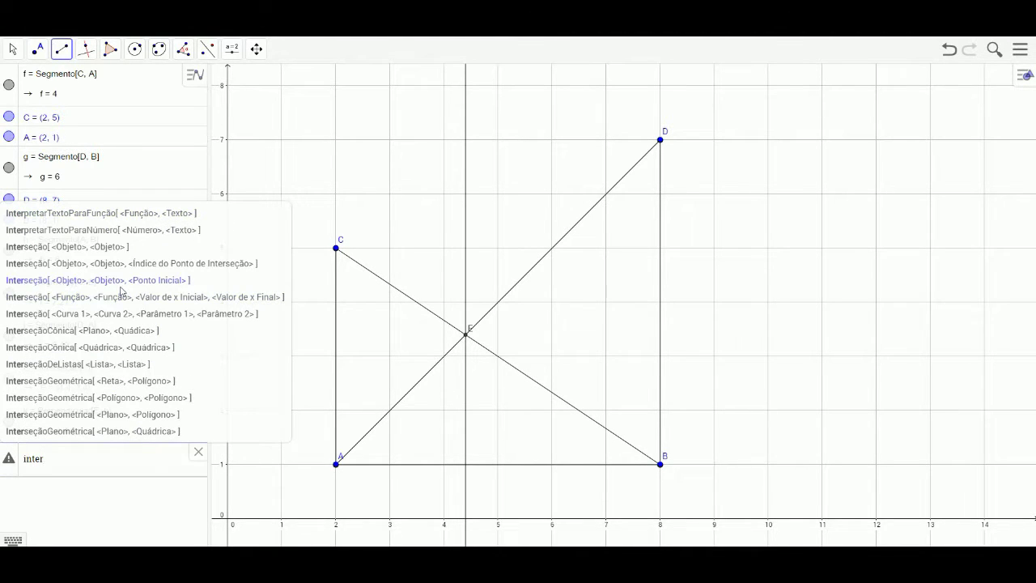
click(97, 246)
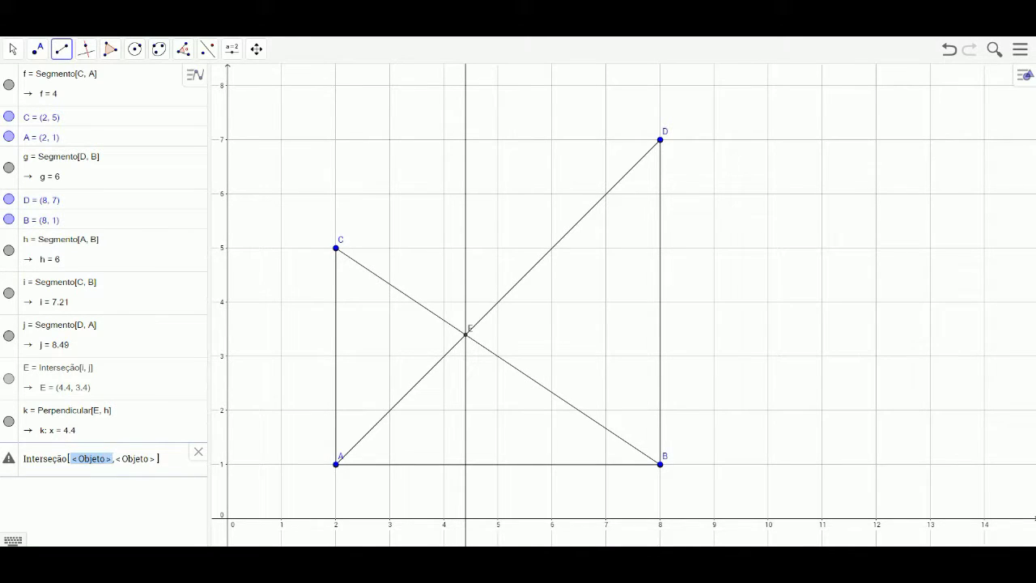
text(k)
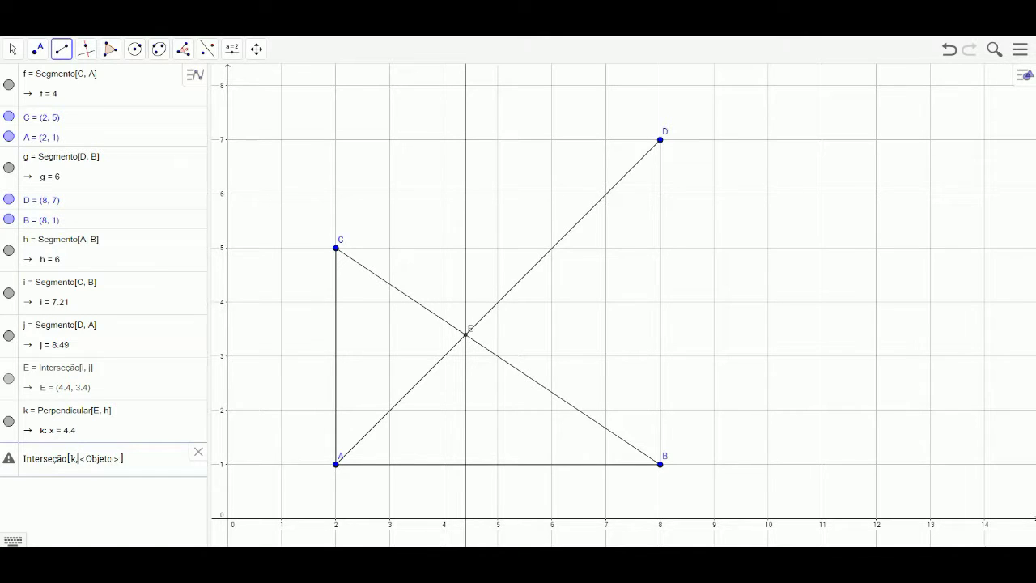
key(Delete)
key(Delete)
key(Delete)
key(Delete)
key(Delete)
key(Delete)
key(Delete)
text(h)
key(Return)
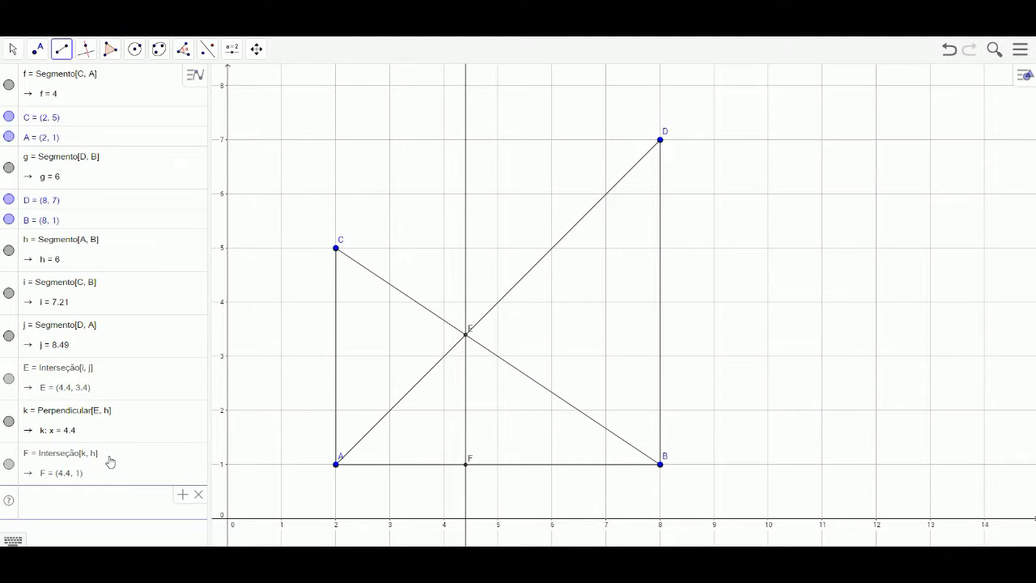
Create a triangle through points A, B and C with the command Polígono[A, B, C].
text(poligo)
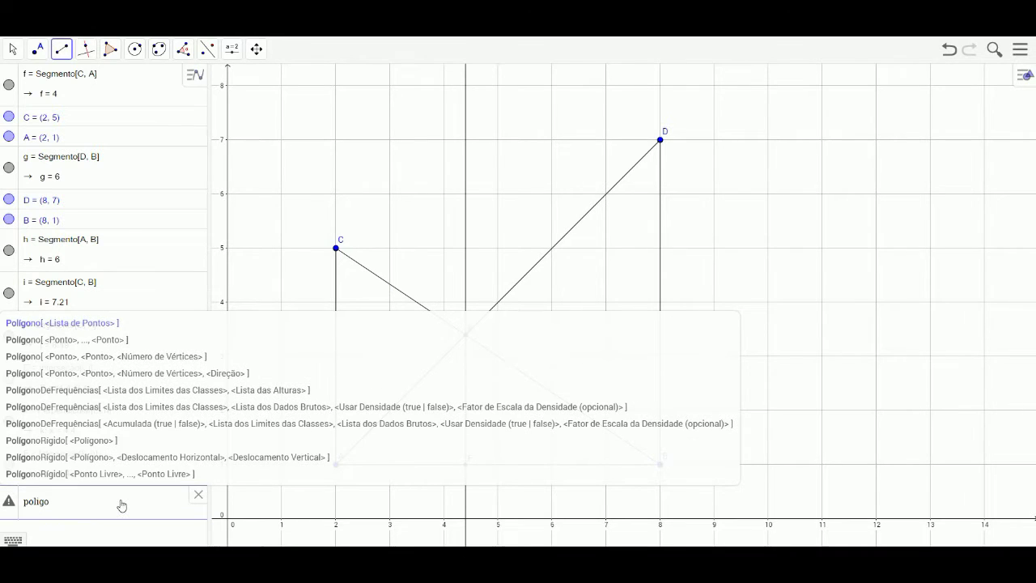
click(99, 340)
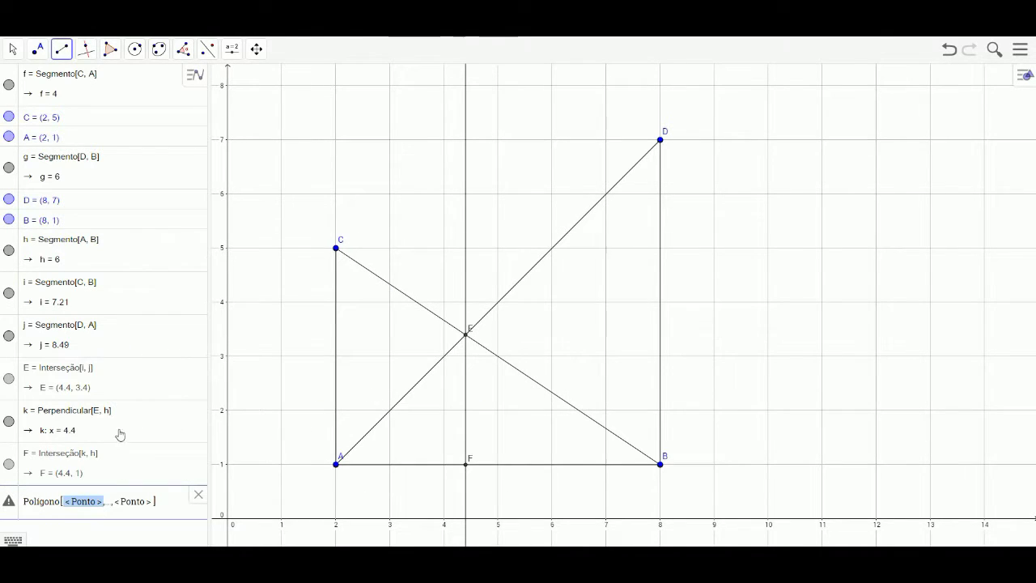
text(A)
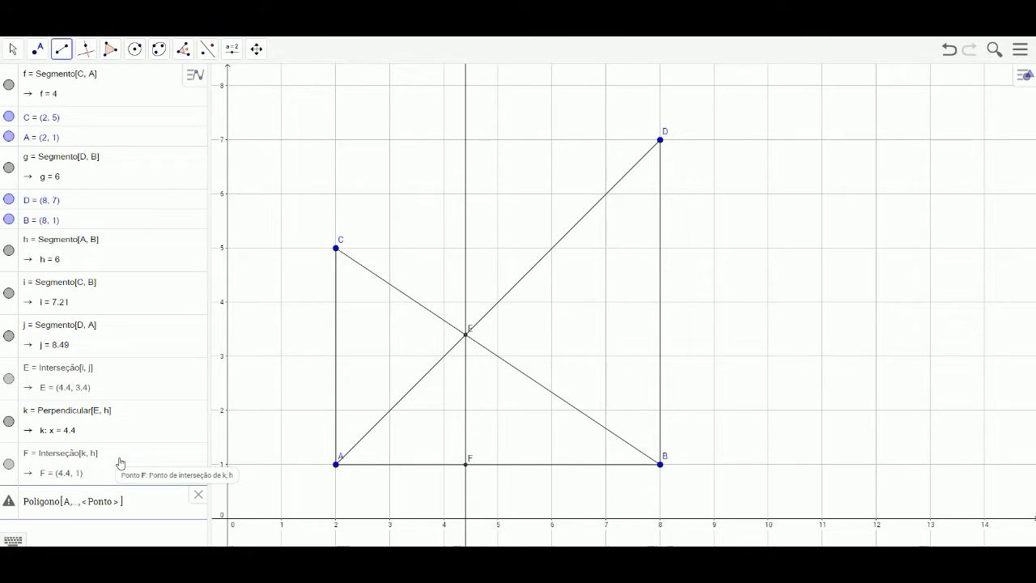
key(Delete)
key(Delete)
key(Delete)
key(Delete)
key(Delete)
key(Delete)
key(Delete)
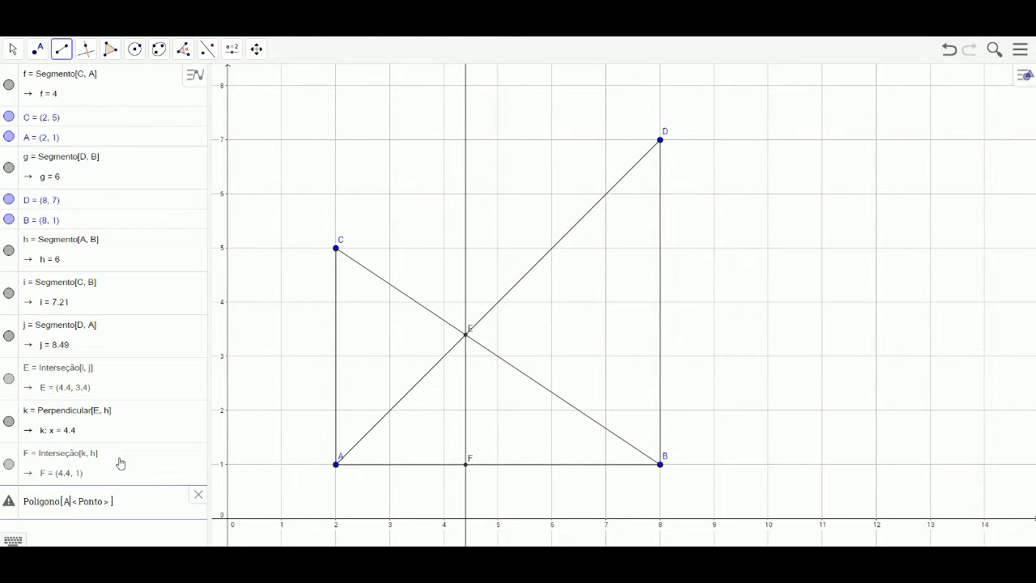
text(,b)
key(BackSpace)
key(BackSpace)
text(,B)
key(Delete)
key(Delete)
key(Delete)
key(Delete)
key(Delete)
key(Delete)
key(Delete)
text(,C)
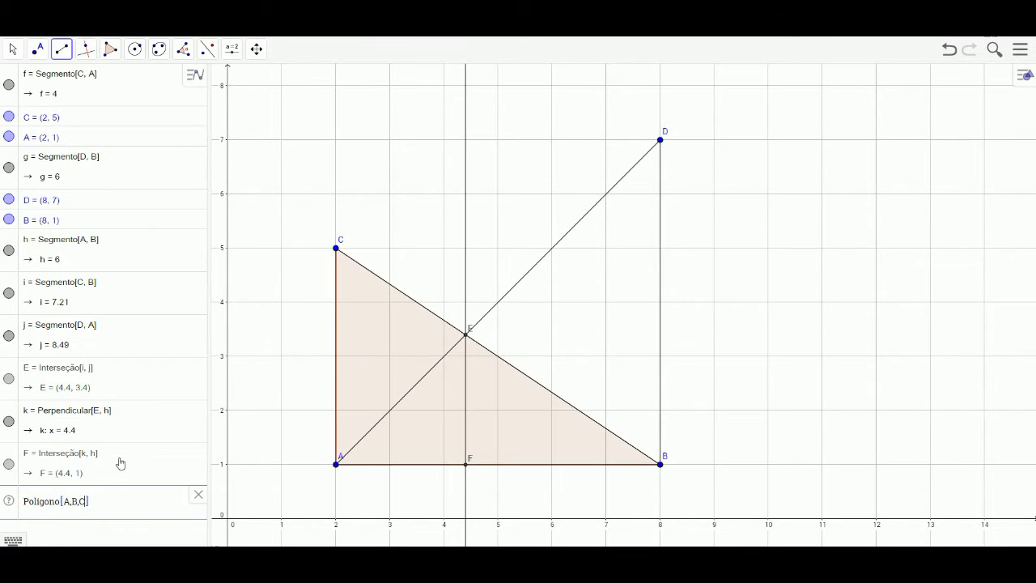
key(Return)
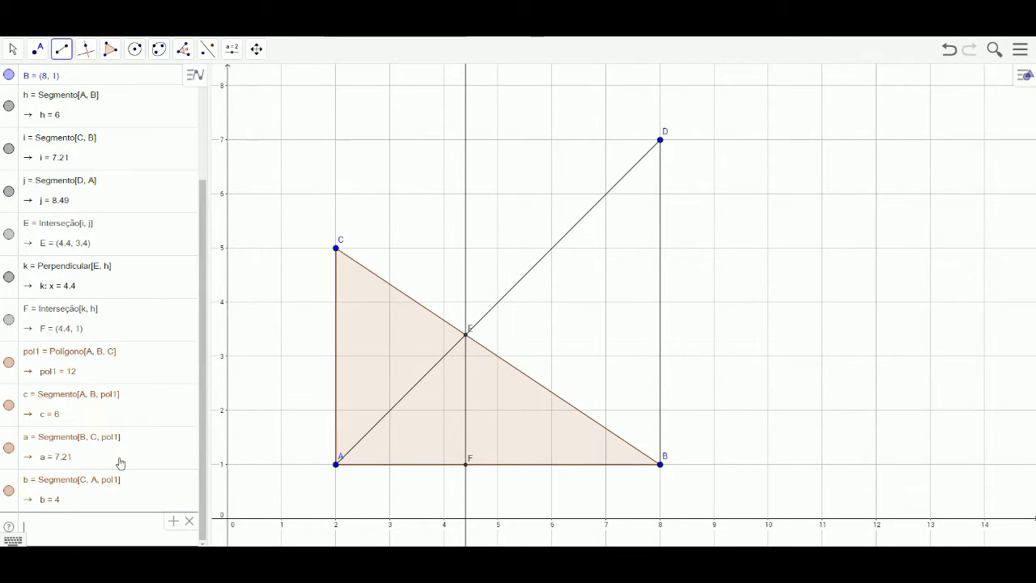
Colour triangle ABC orange (#FF9900) and make its fill slightly more opaque.
right_click(82, 360)
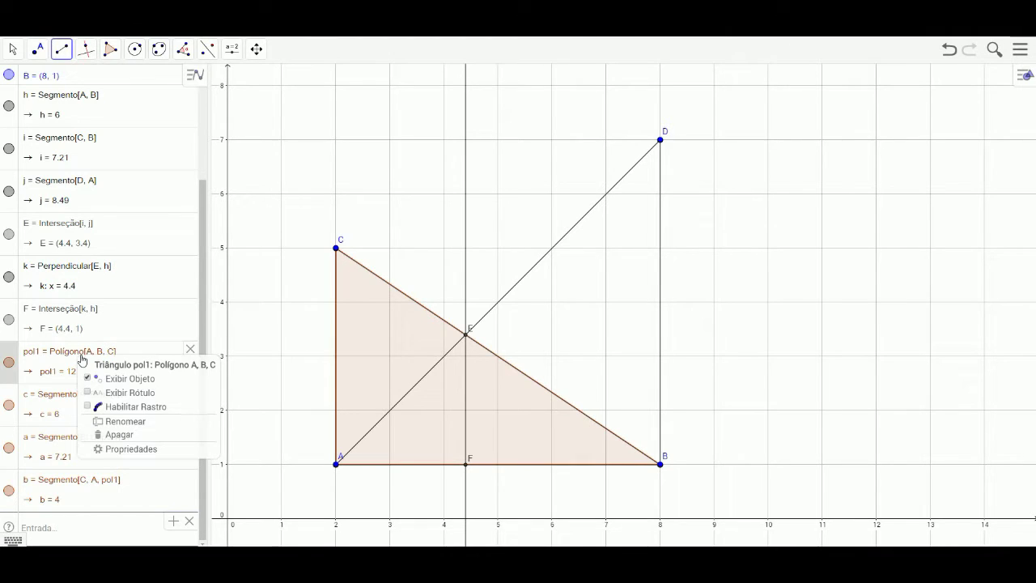
click(117, 450)
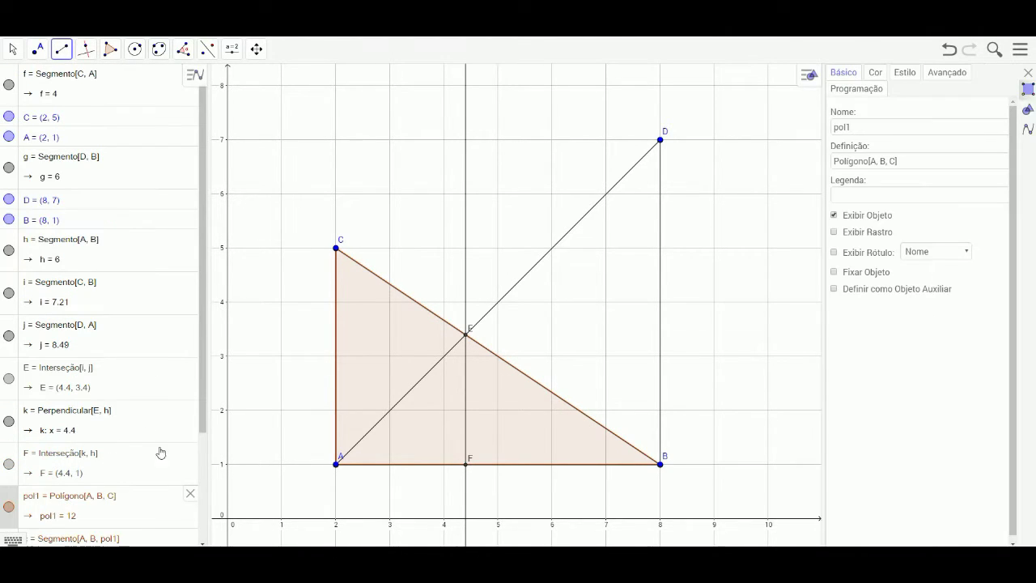
click(876, 73)
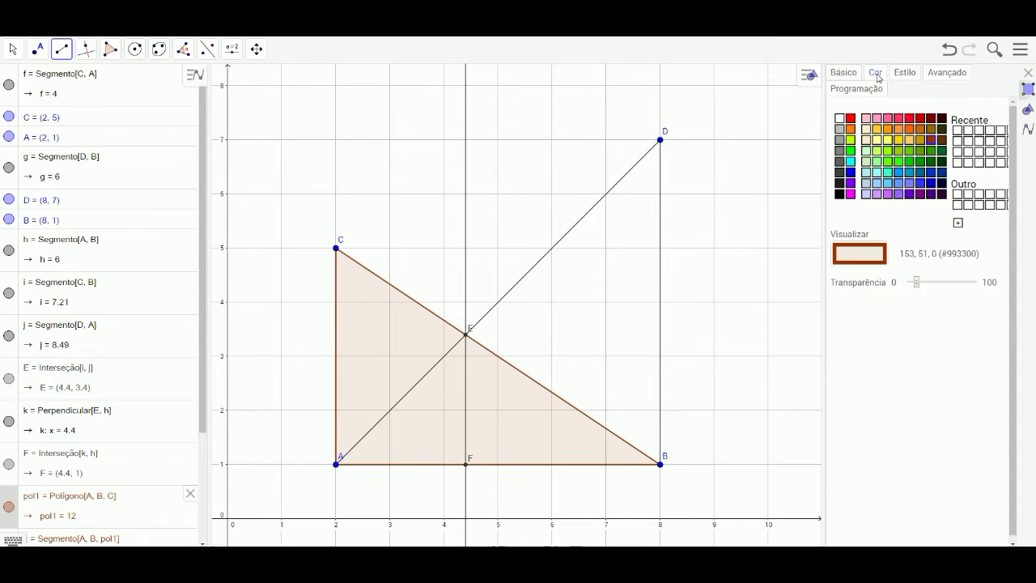
click(888, 129)
drag(916, 283, 927, 283)
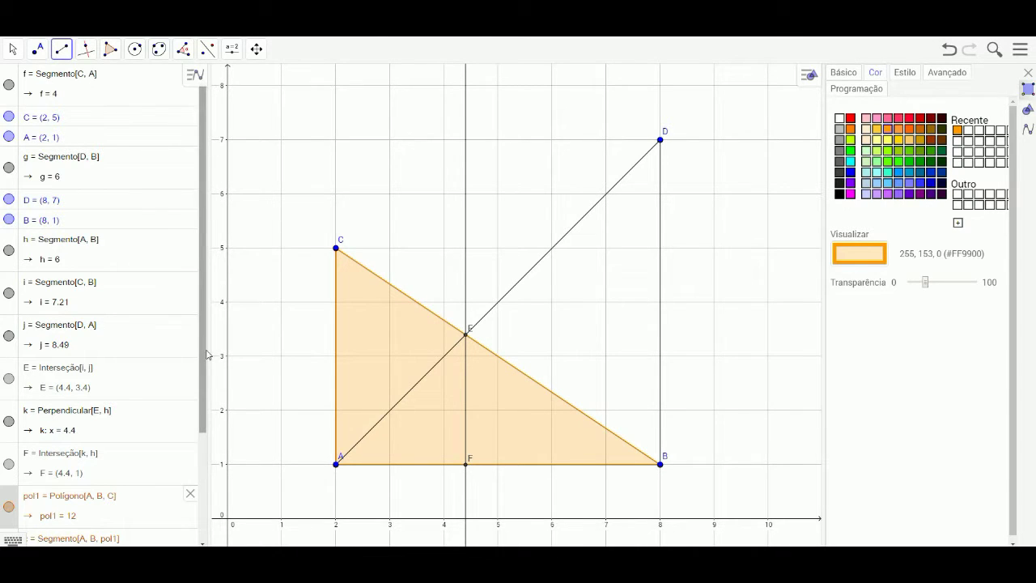
Create a triangle with the command Polígono[E, F, B] and colour it orange (#FF9900) with a fill more opaque than triangle ABC's.
scroll(207, 354, down, 4)
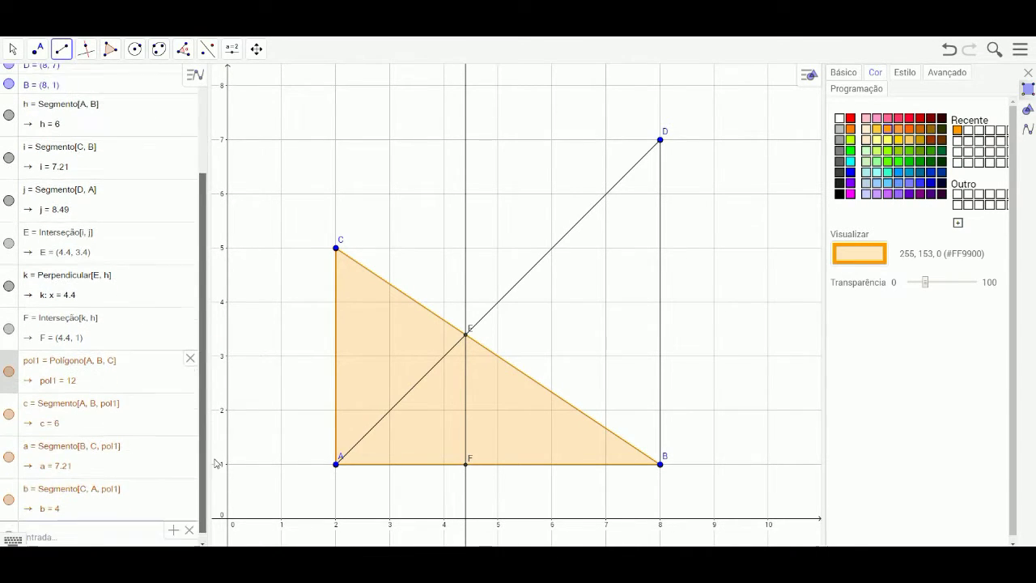
click(193, 523)
text(poligon)
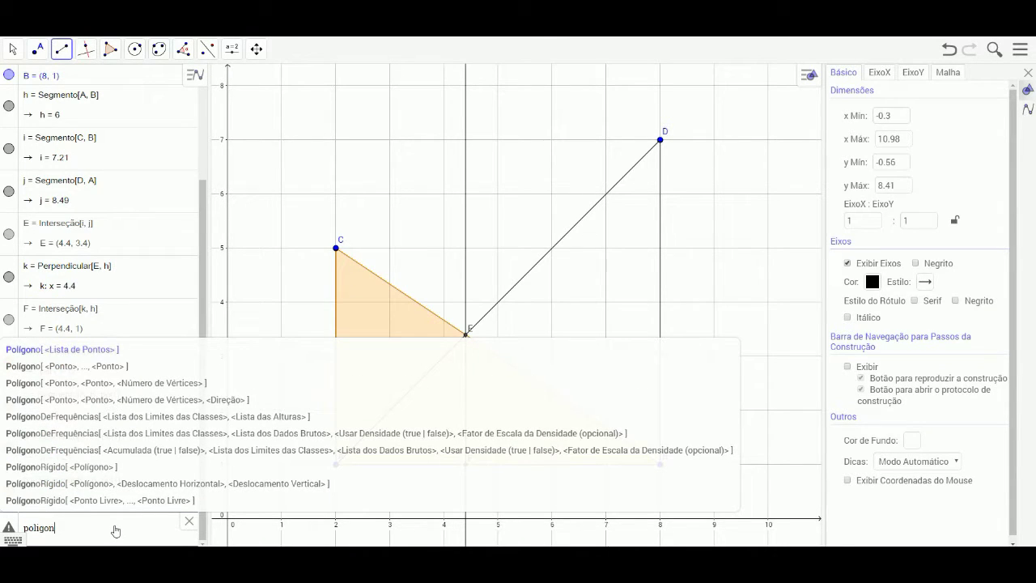
click(115, 368)
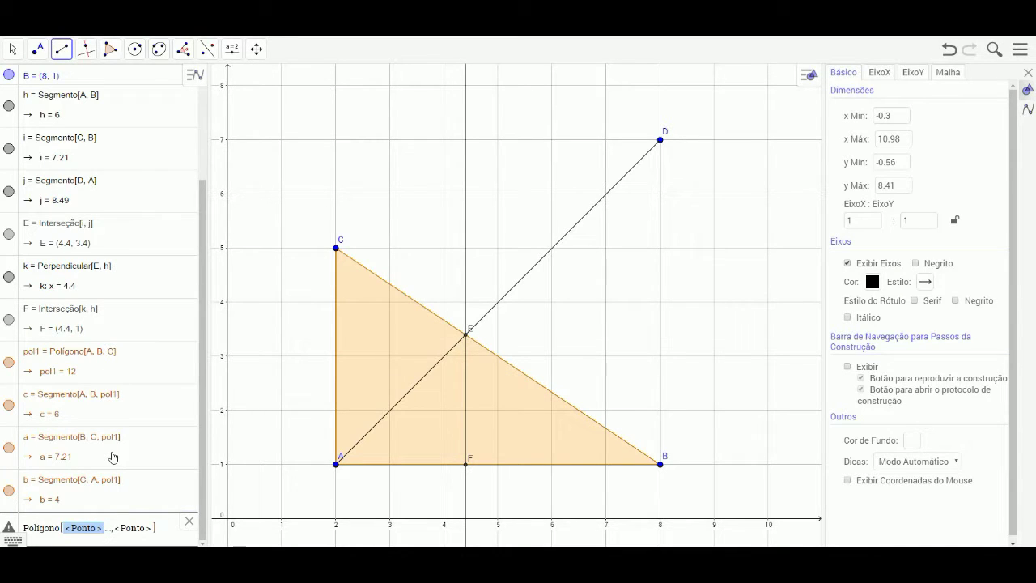
text(E)
key(Delete)
key(Delete)
key(Delete)
key(Delete)
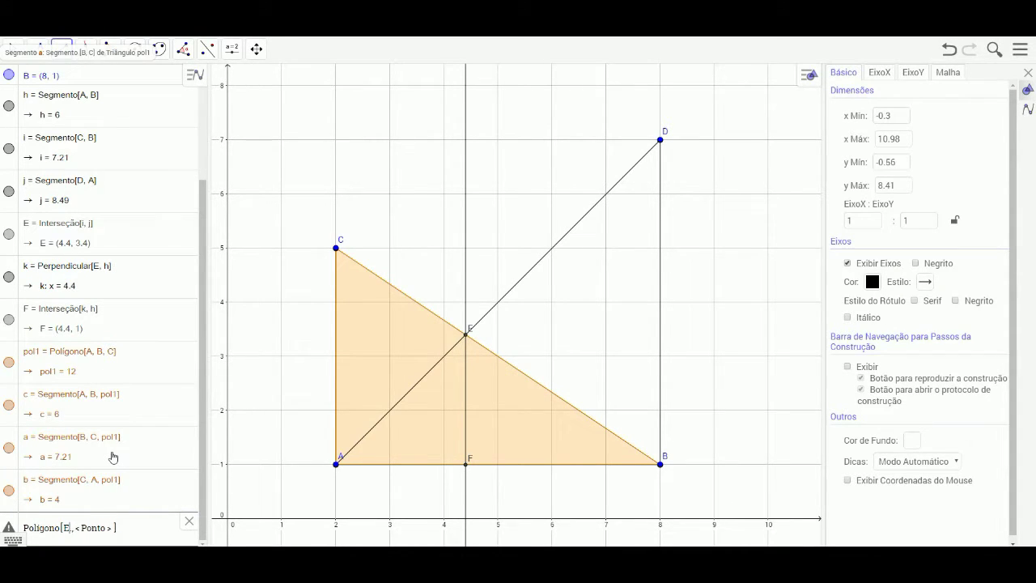
key(Delete)
key(Delete)
text(, F)
key(Delete)
key(Delete)
key(Delete)
key(Delete)
key(Delete)
key(Delete)
key(Delete)
text(,)
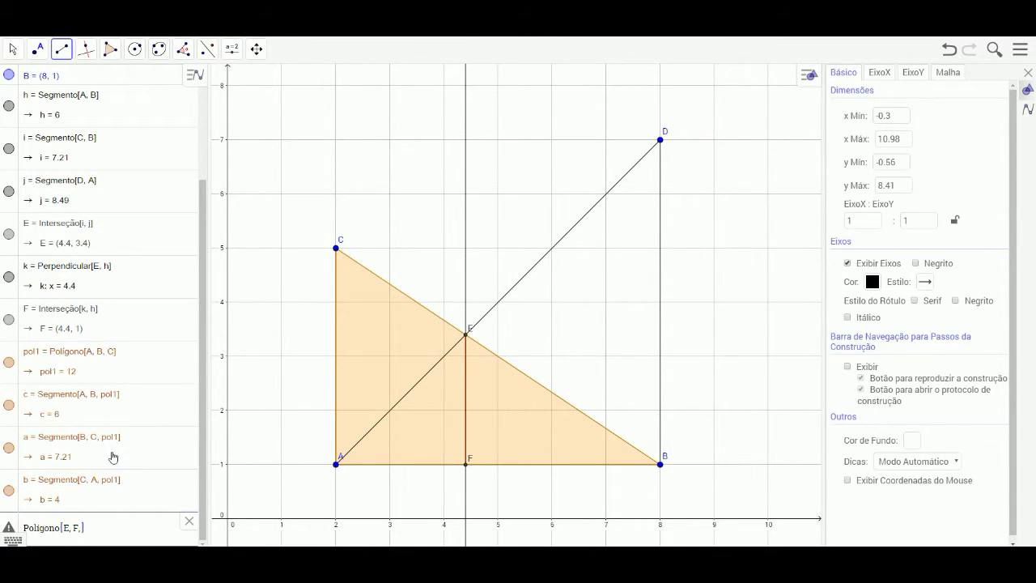
text( B)
key(Return)
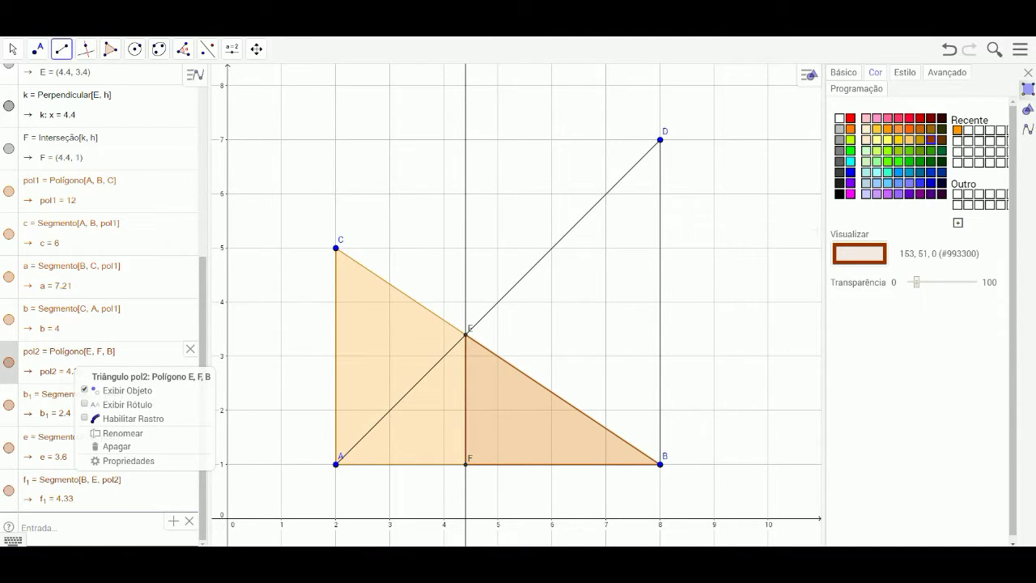
click(957, 130)
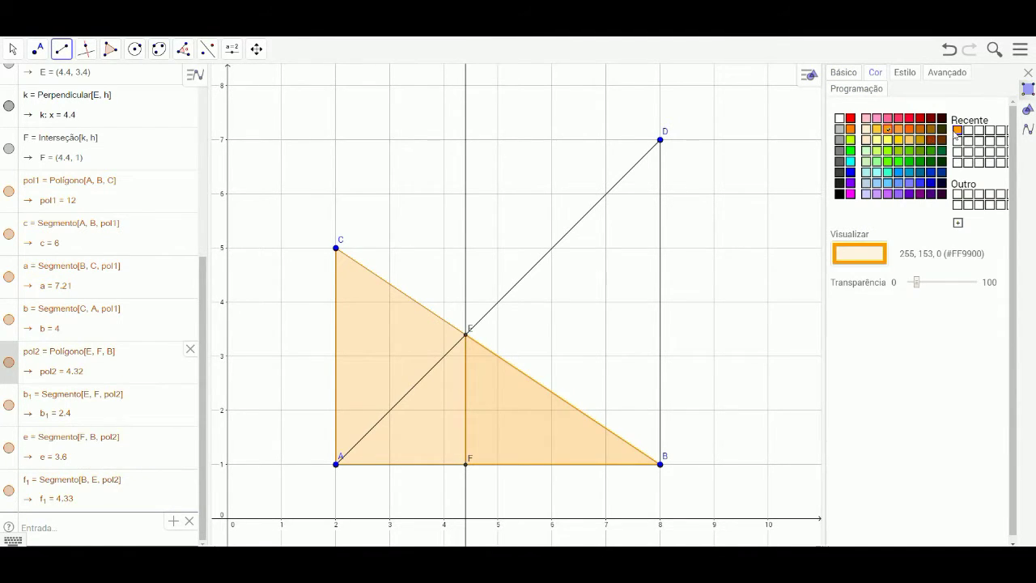
drag(919, 289, 947, 286)
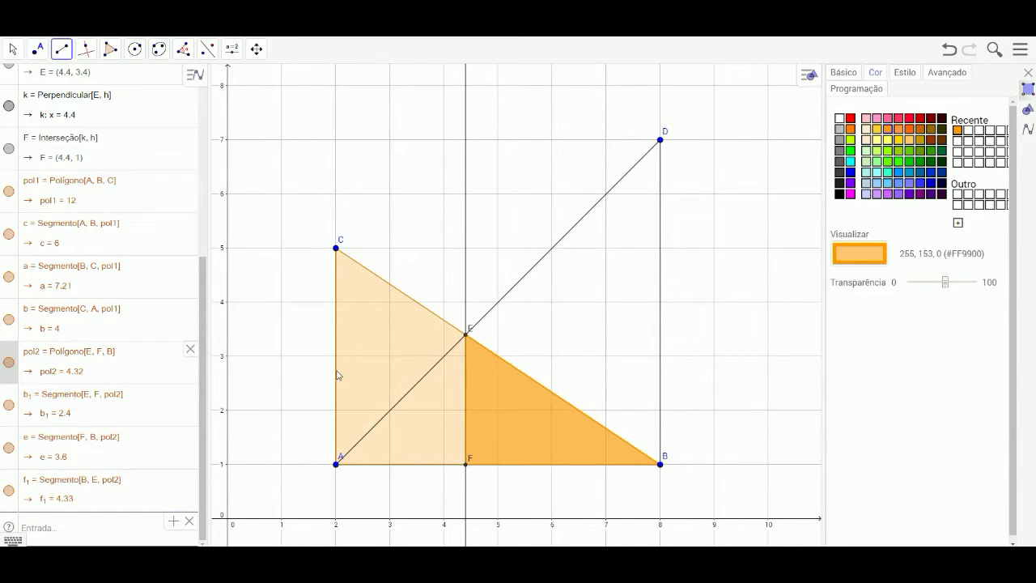
Create a triangle with the command Polígono[A, B, D] and colour it pink (#FF3366).
click(194, 525)
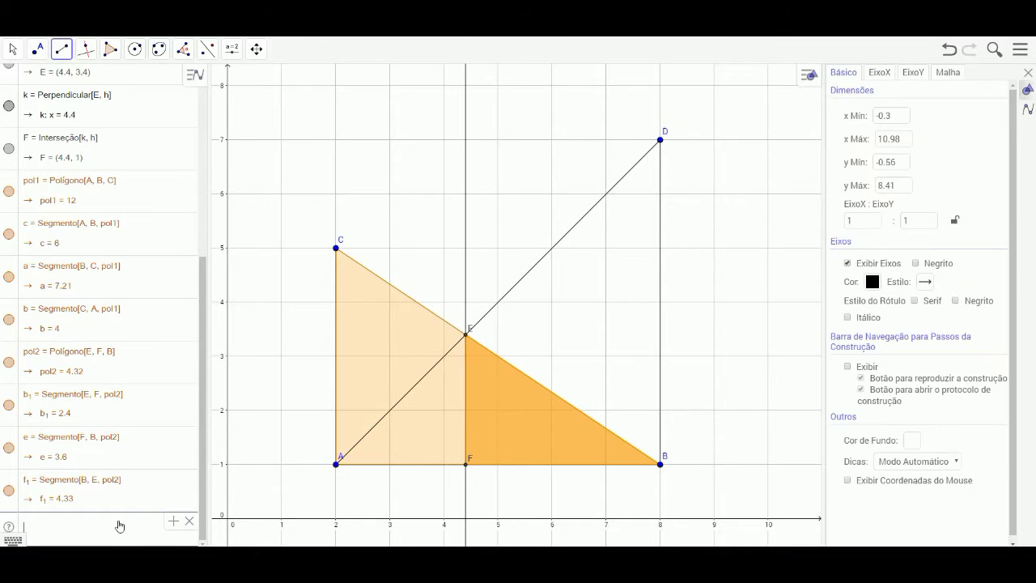
text(poligon)
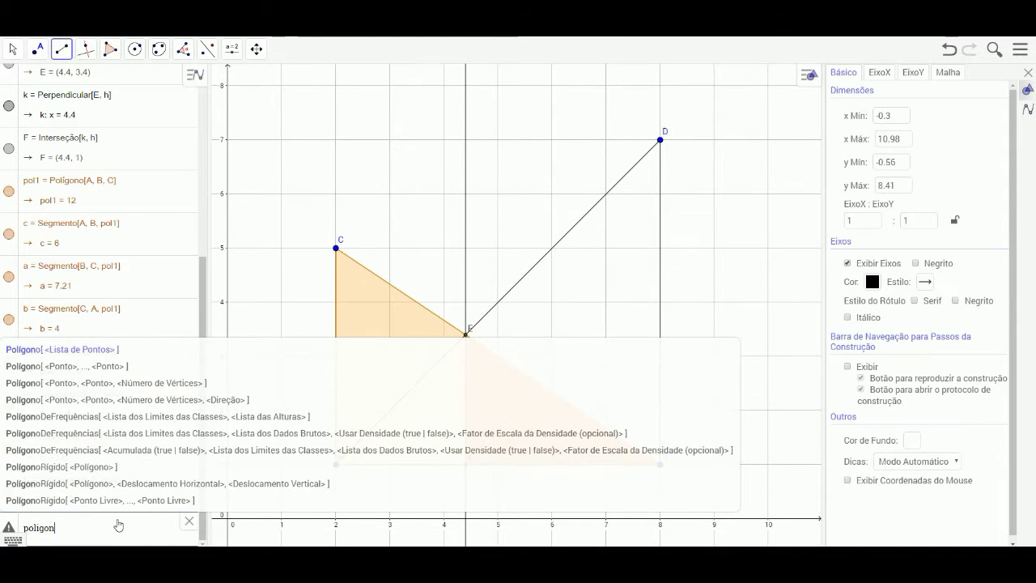
click(106, 366)
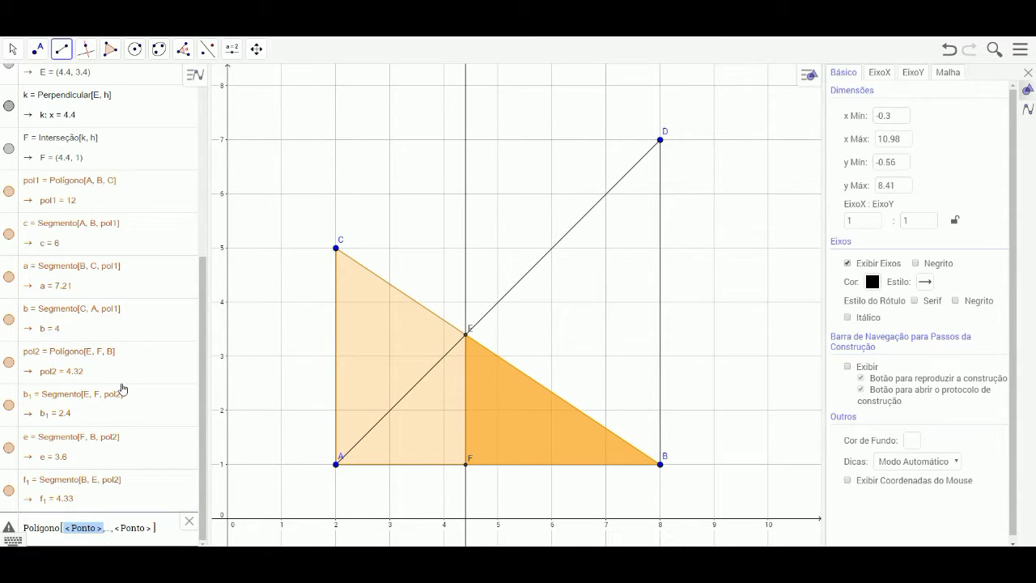
text(A)
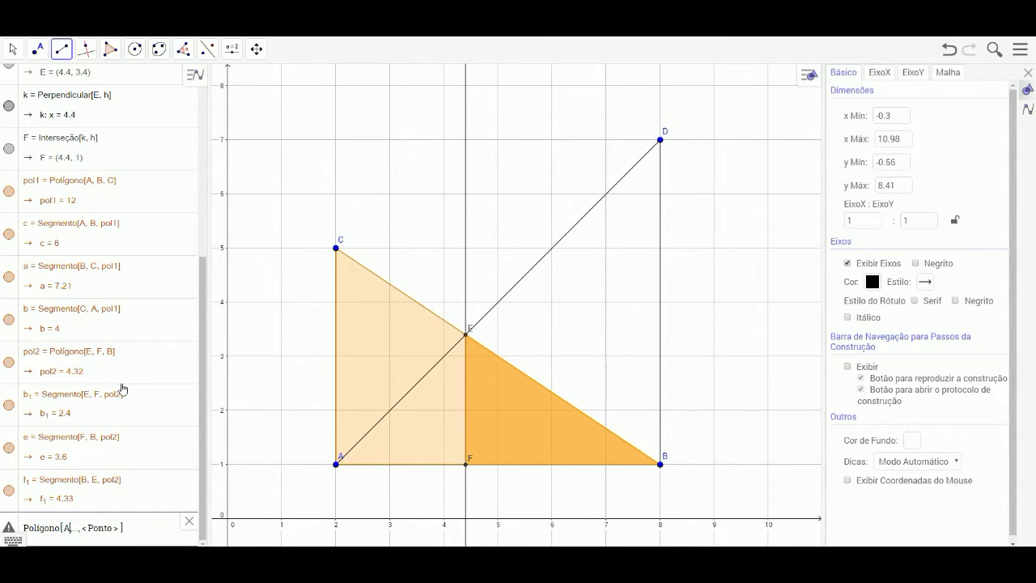
key(Tab)
key(BackSpace)
text(B,D)
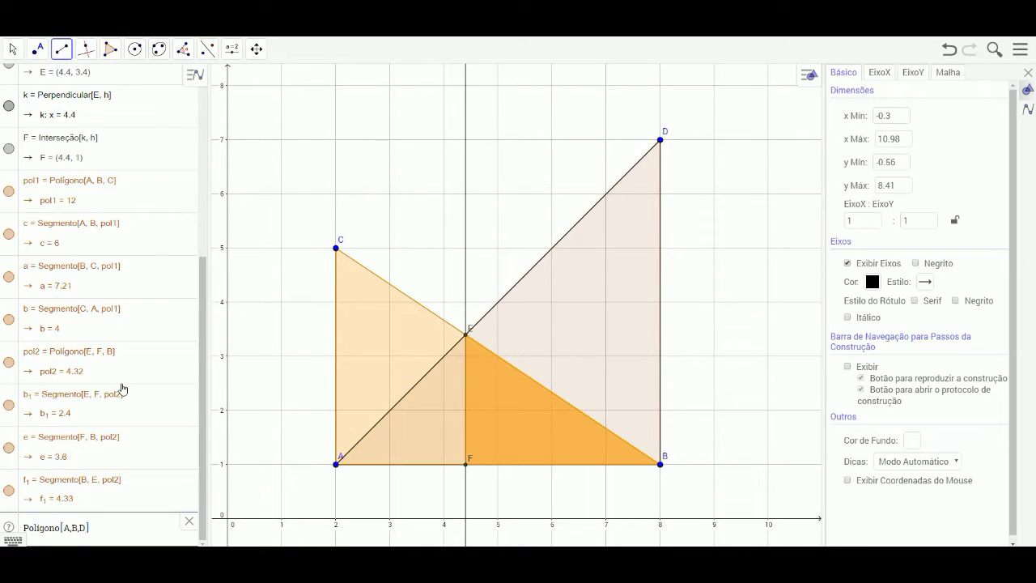
key(Return)
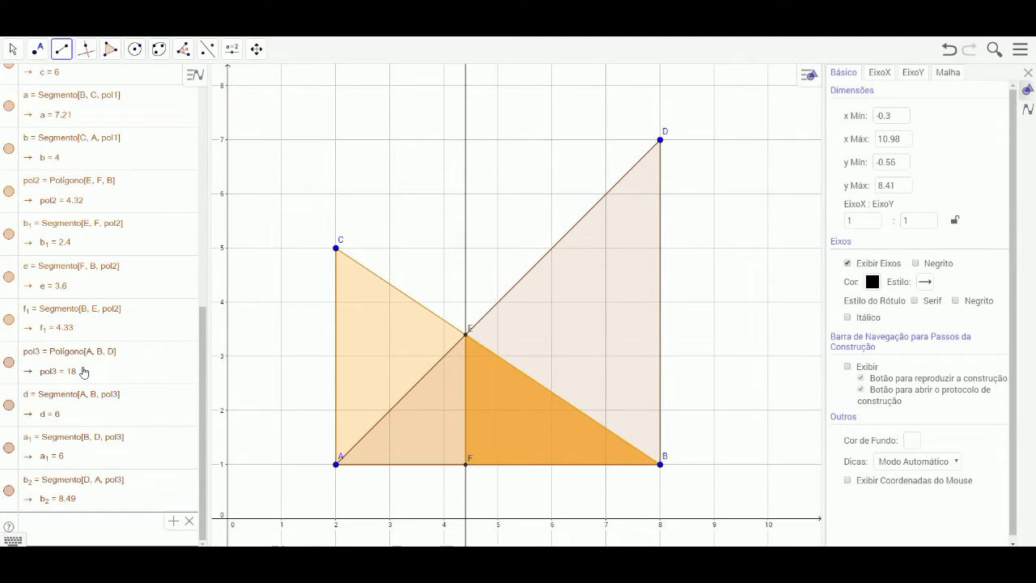
right_click(84, 371)
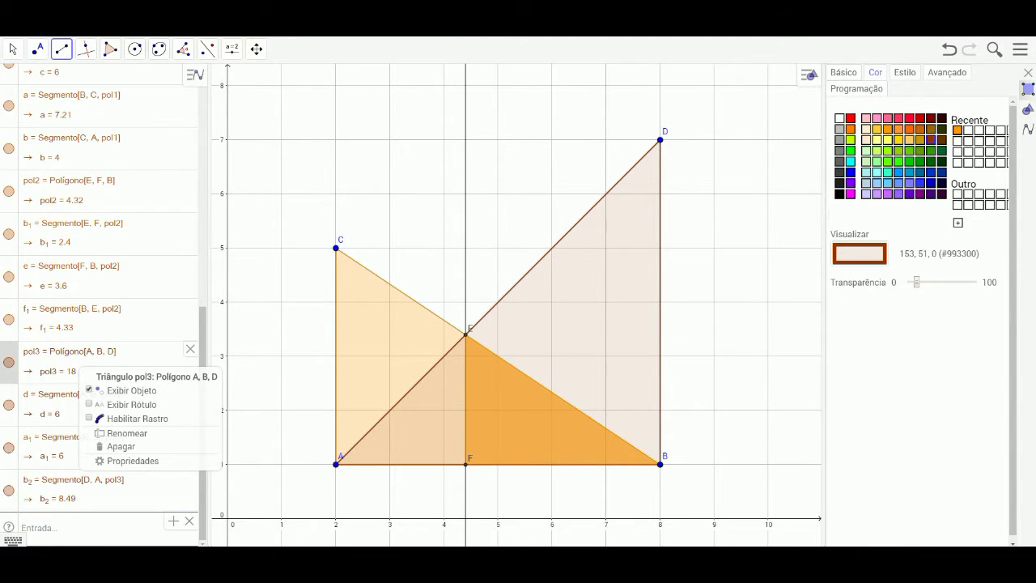
click(899, 118)
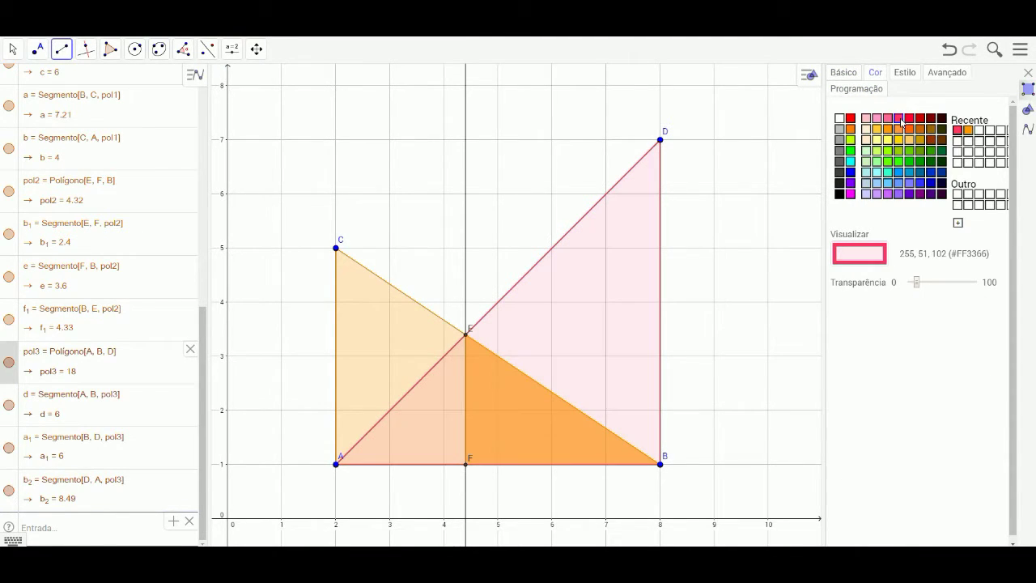
Make the fill of the pink triangle ABD slightly more opaque.
drag(917, 282, 933, 285)
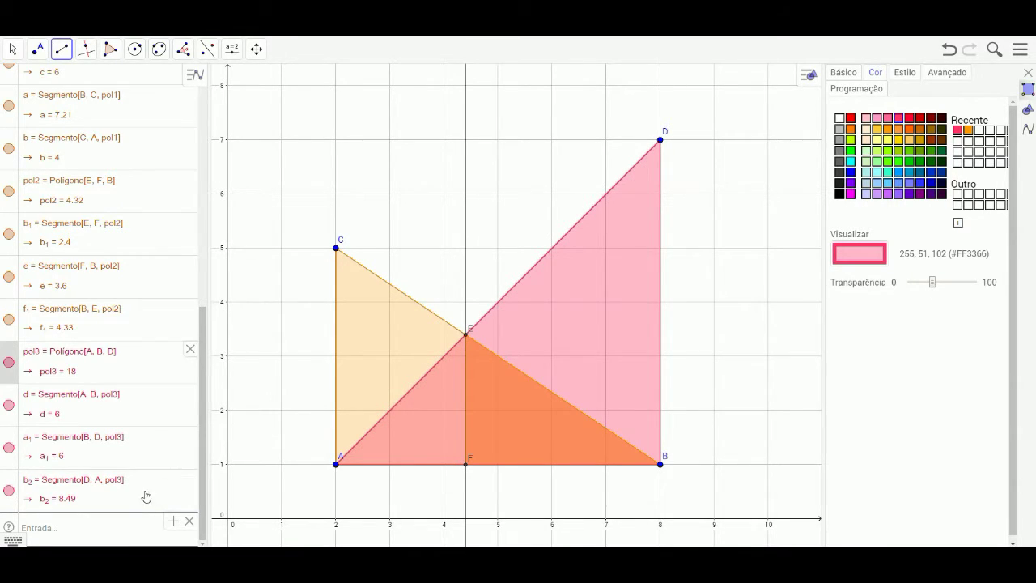
Create a triangle through points E, F and A with the command Polígono[E, F, A].
click(58, 531)
text(poligon)
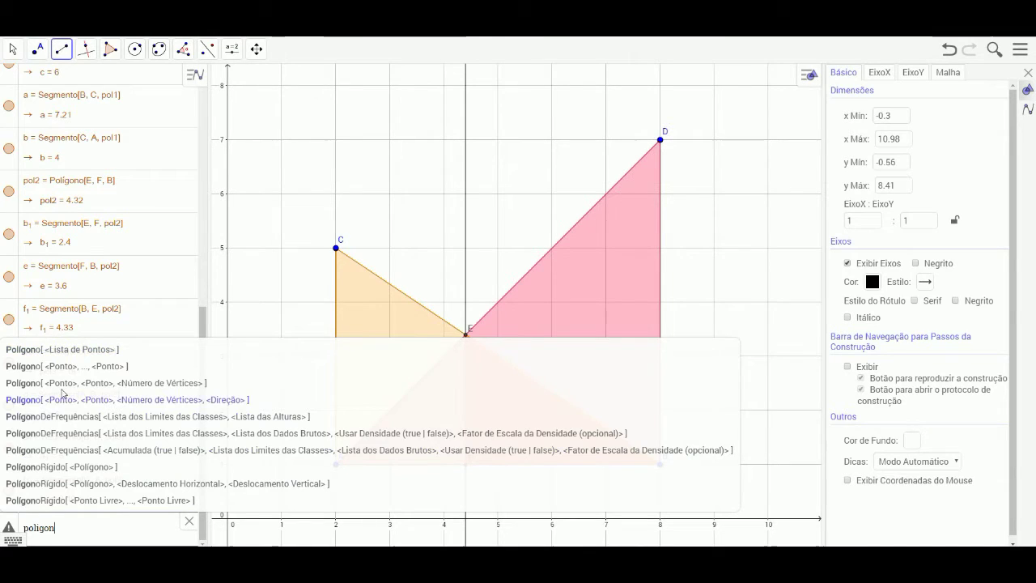
click(68, 370)
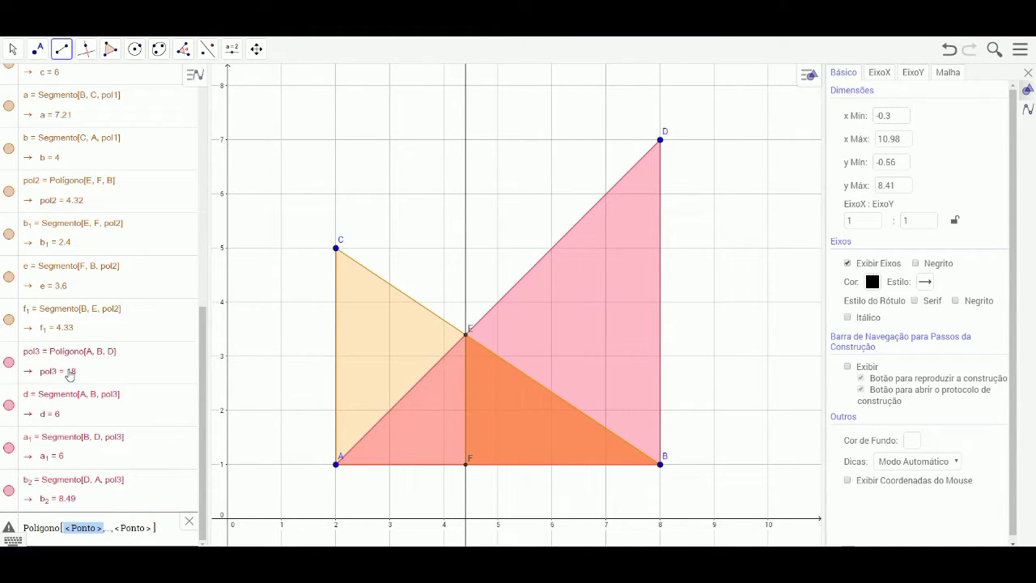
text(E)
key(Delete)
key(Delete)
key(Delete)
key(Delete)
key(Delete)
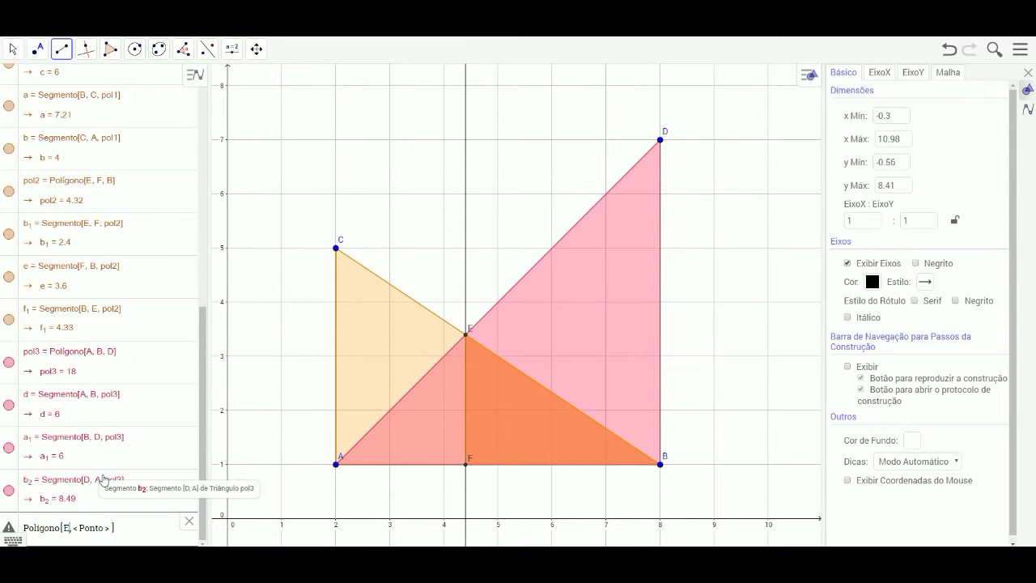
key(Delete)
key(Delete)
key(Delete)
key(Delete)
key(Delete)
key(Delete)
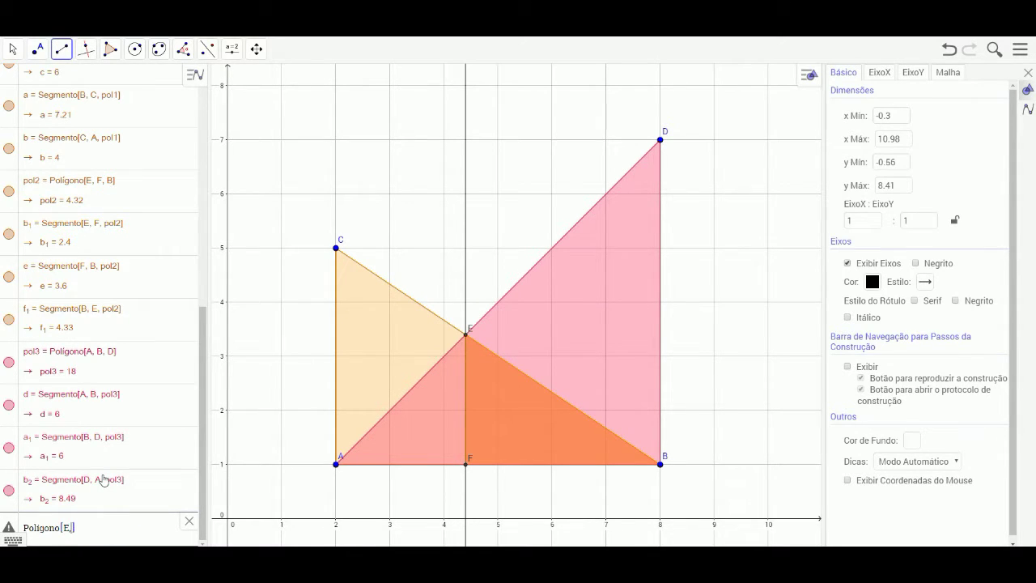
text(F,A)
key(Return)
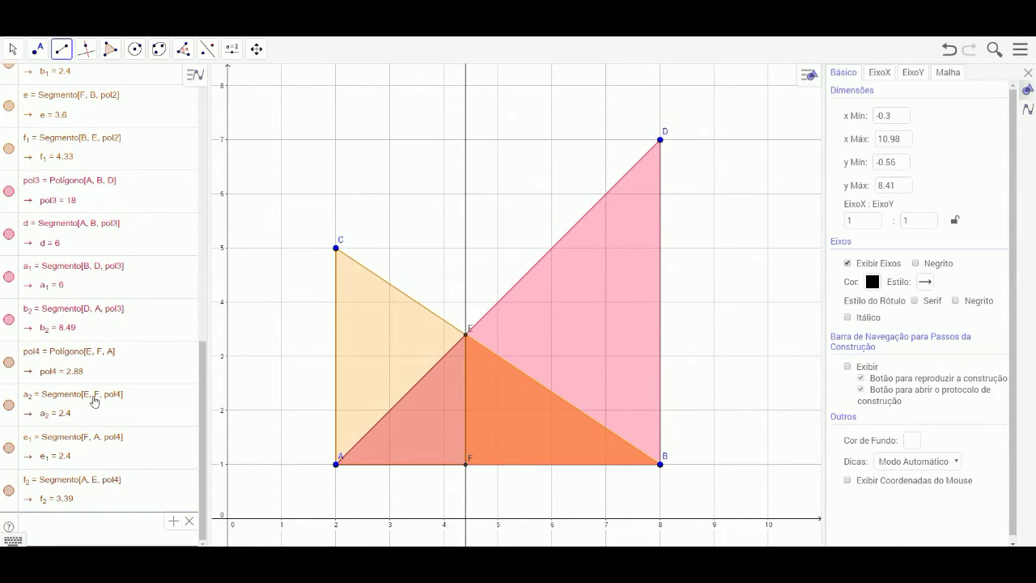
Colour triangle EFA pink (#FF3366) and make its fill clearly more opaque than triangle ABD's.
right_click(73, 368)
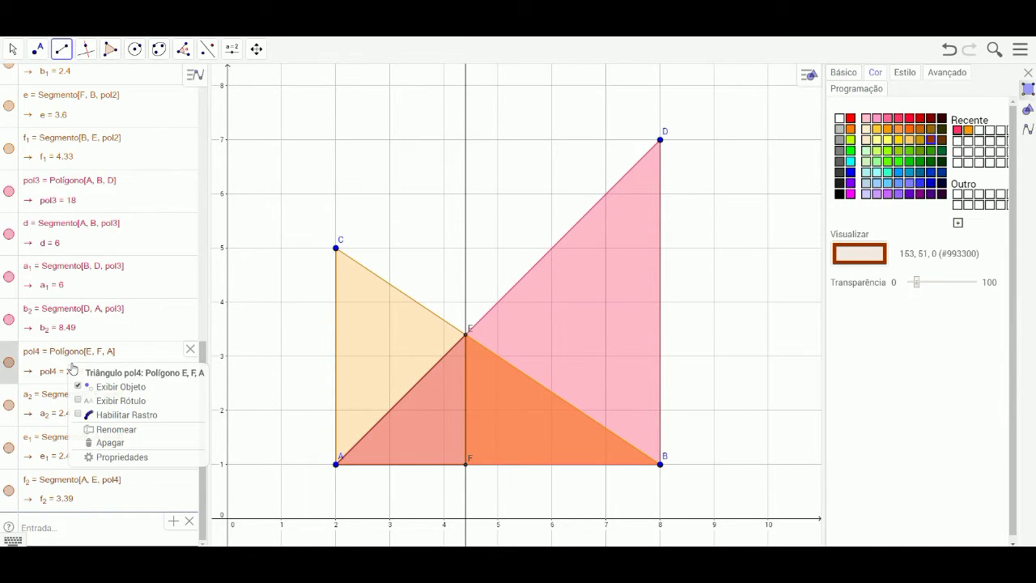
click(71, 369)
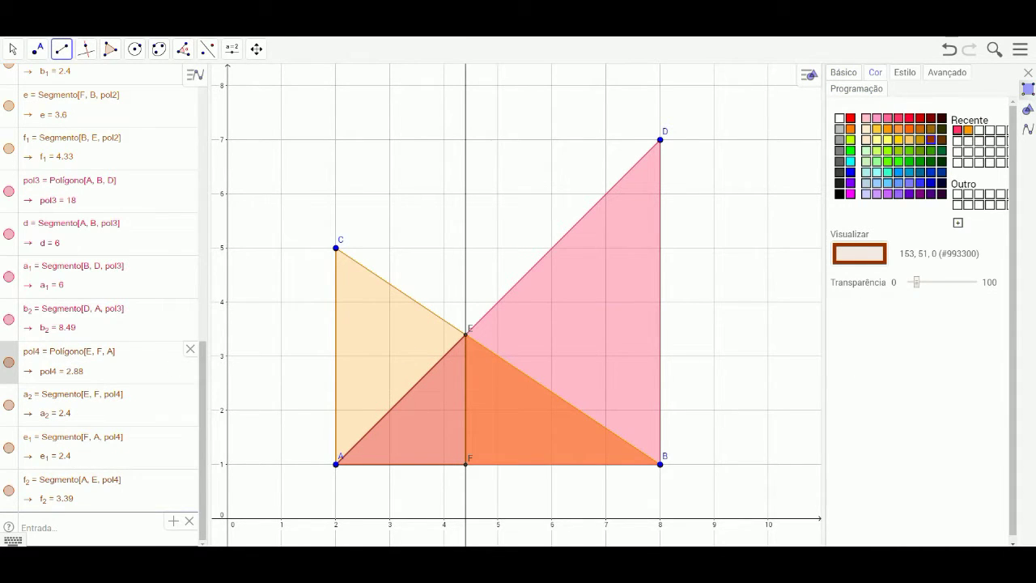
click(958, 130)
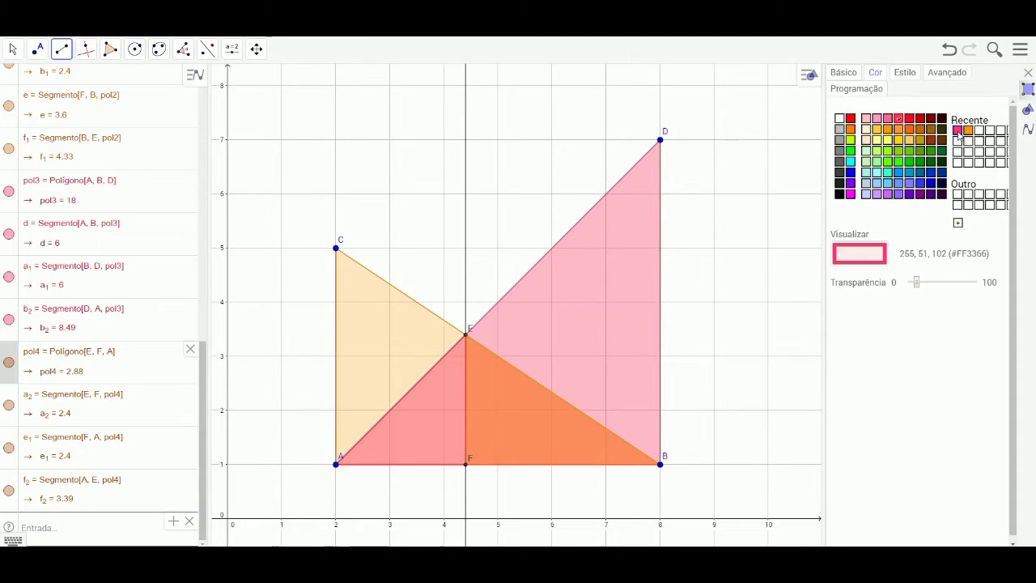
drag(919, 285, 958, 285)
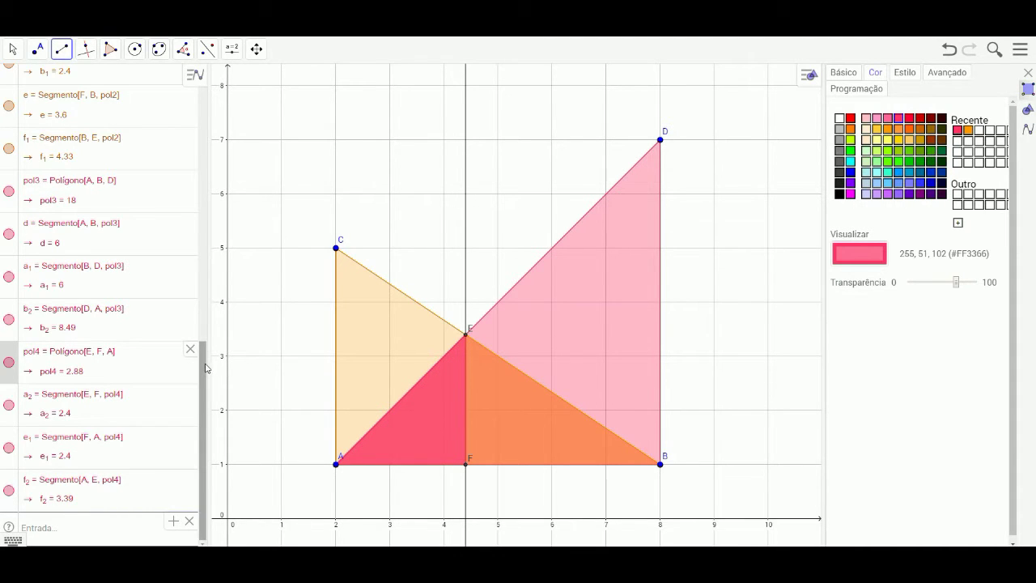
Hide the perpendicular line k that passes through E, keeping the object in the construction.
scroll(208, 309, up, 4)
drag(207, 309, 207, 241)
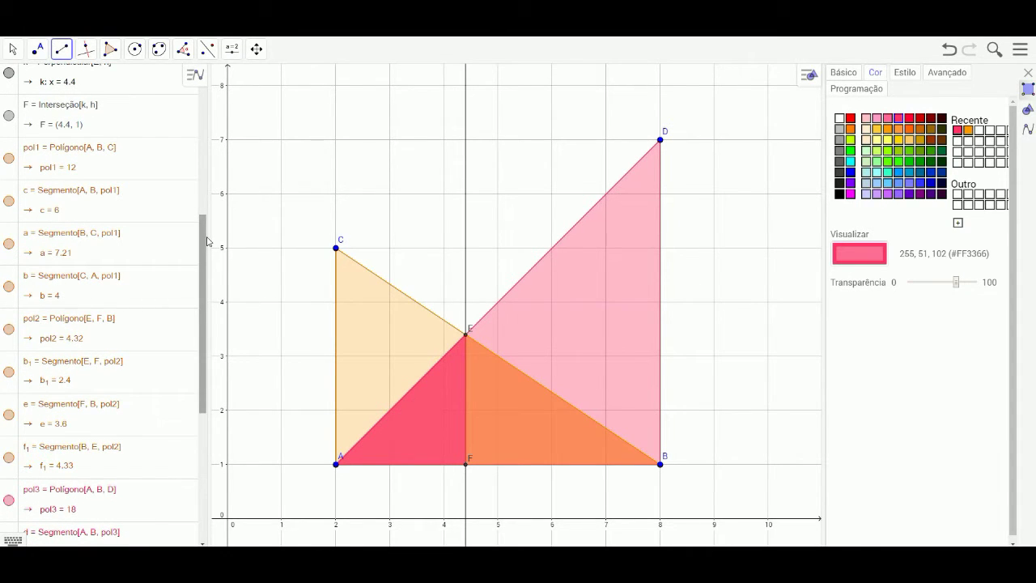
drag(203, 238, 203, 204)
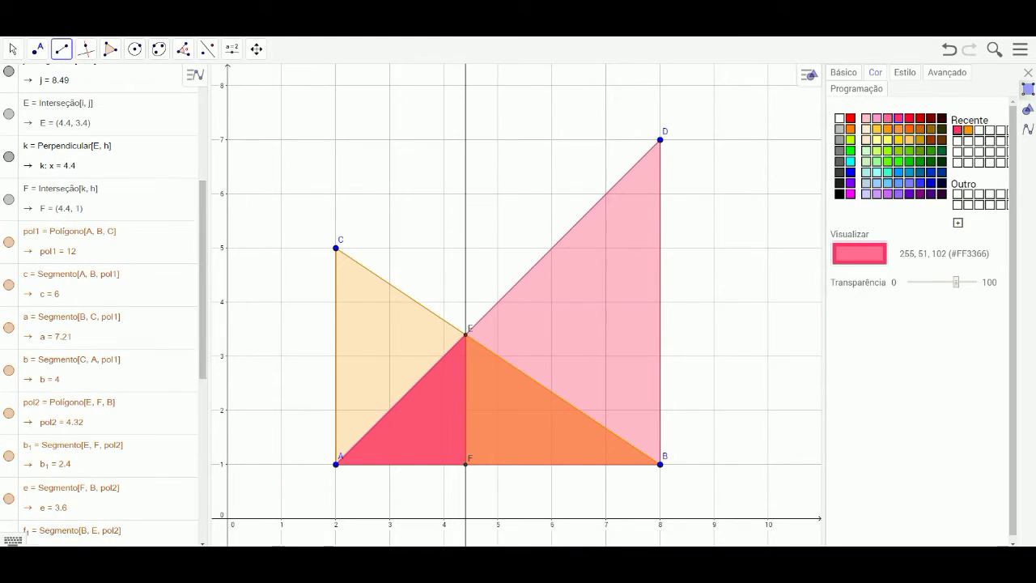
right_click(106, 160)
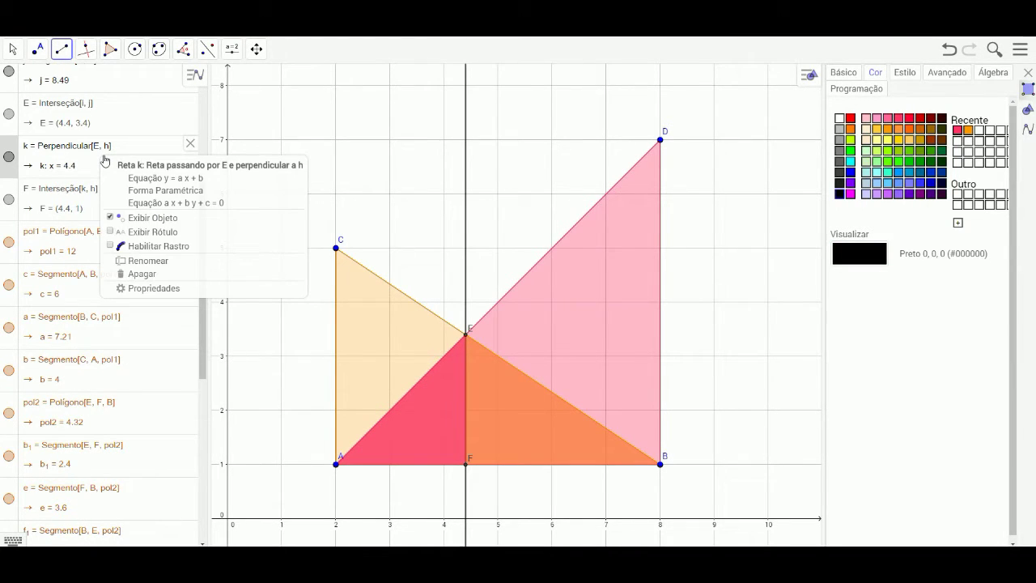
click(80, 161)
right_click(80, 161)
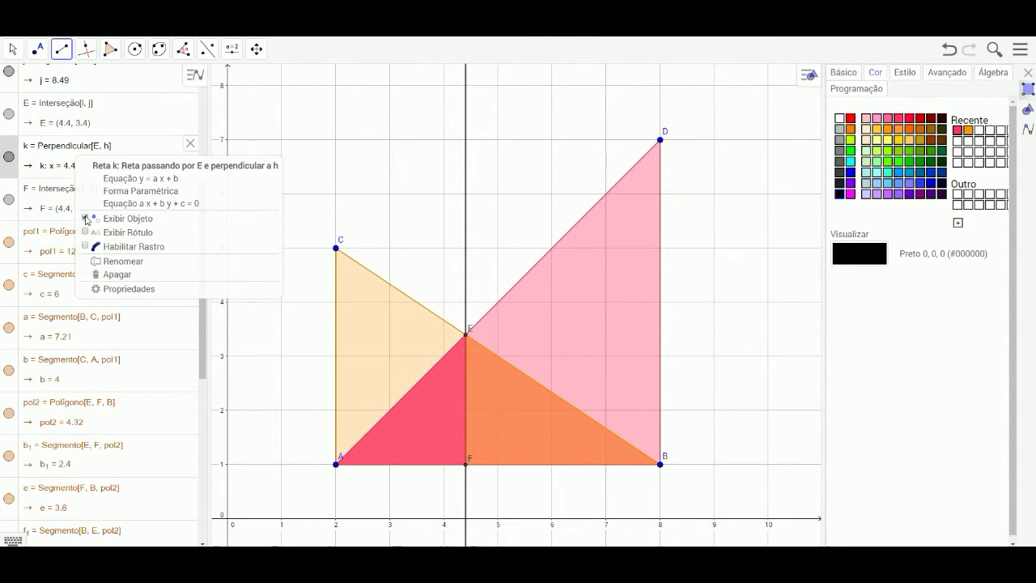
click(87, 219)
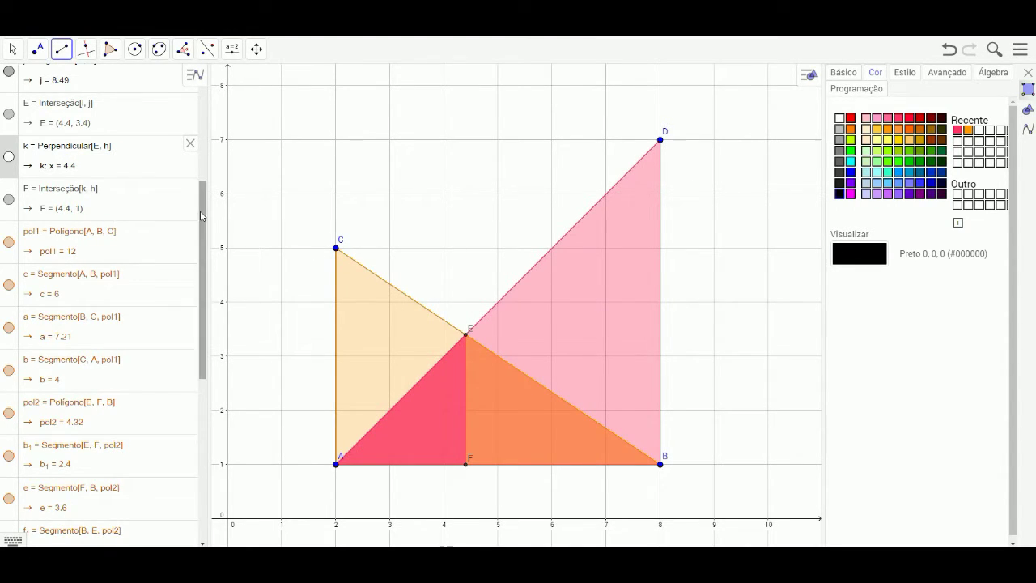
drag(203, 215, 202, 384)
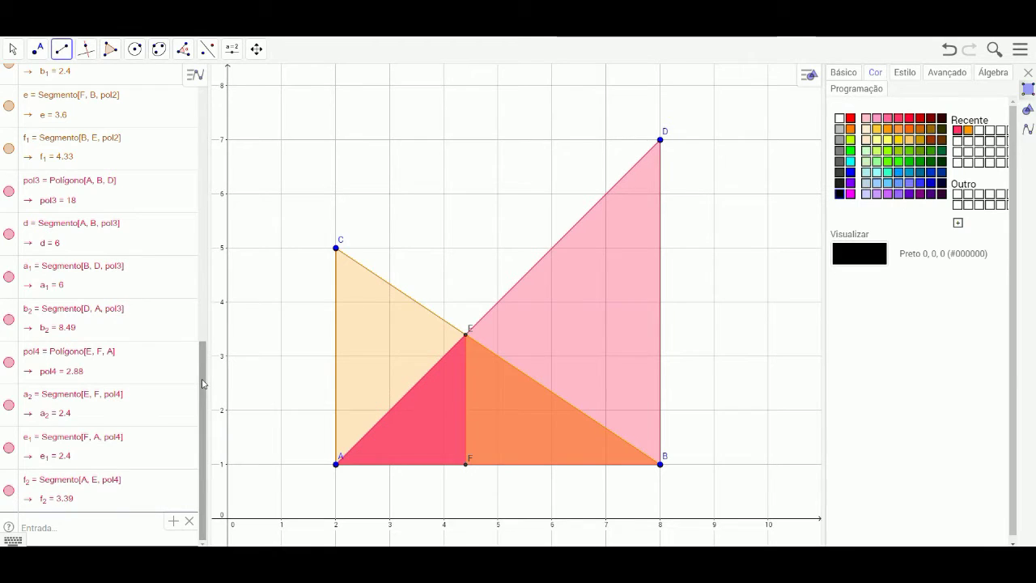
drag(202, 377, 220, 268)
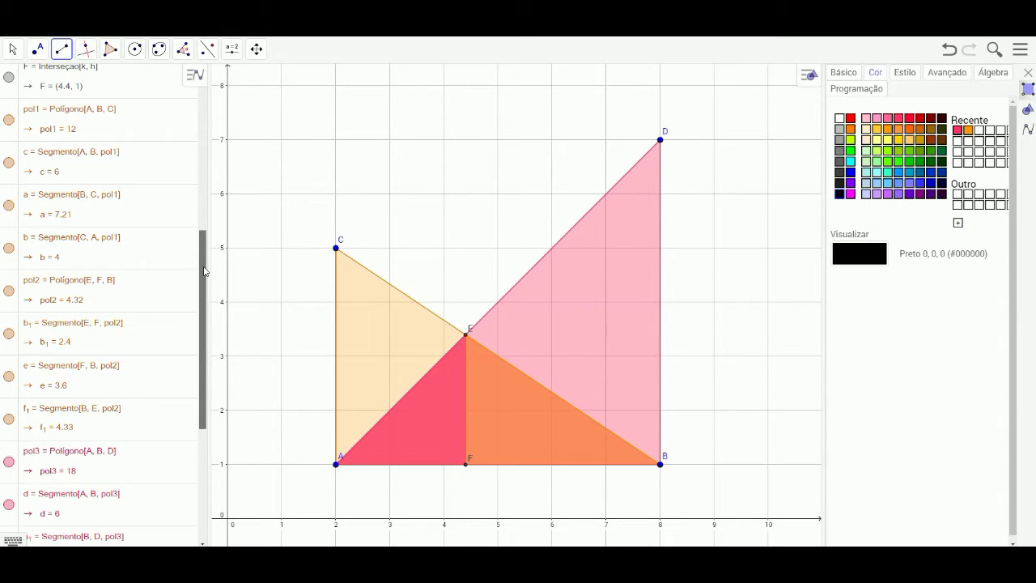
drag(205, 271, 217, 364)
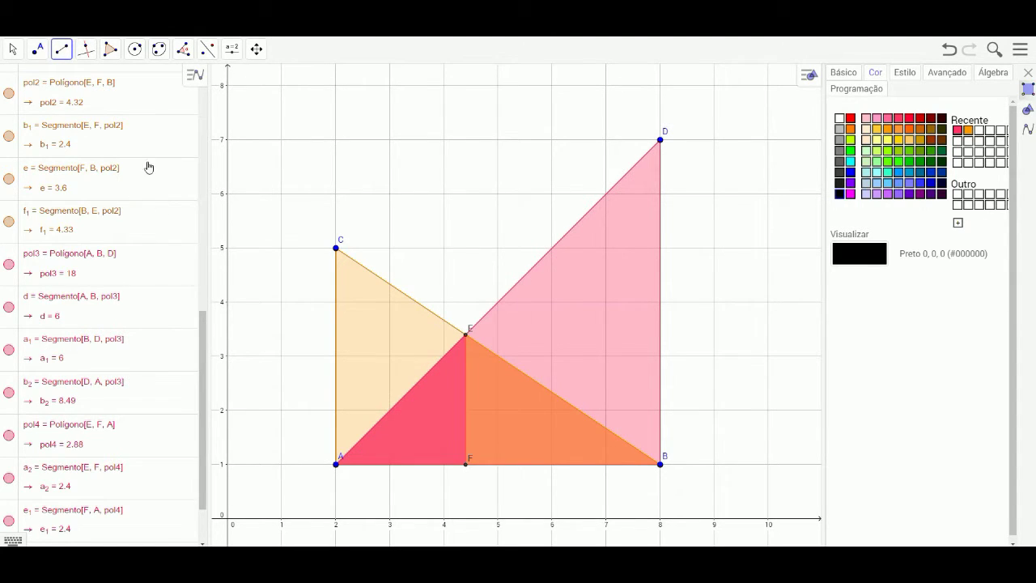
Close the object properties and move vertical segment DB horizontally to x = 12 with the Move tool.
click(13, 49)
click(35, 85)
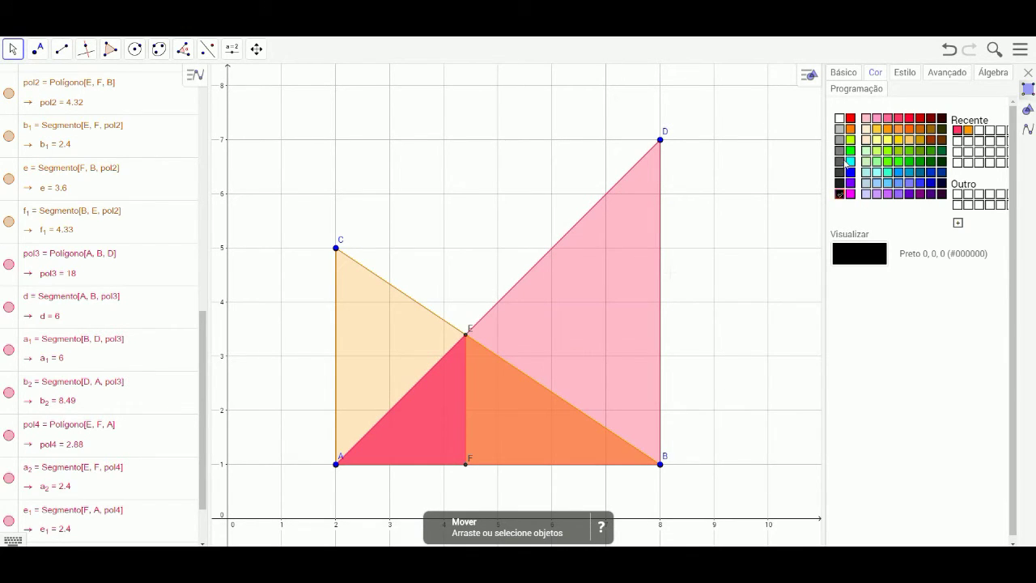
click(1028, 73)
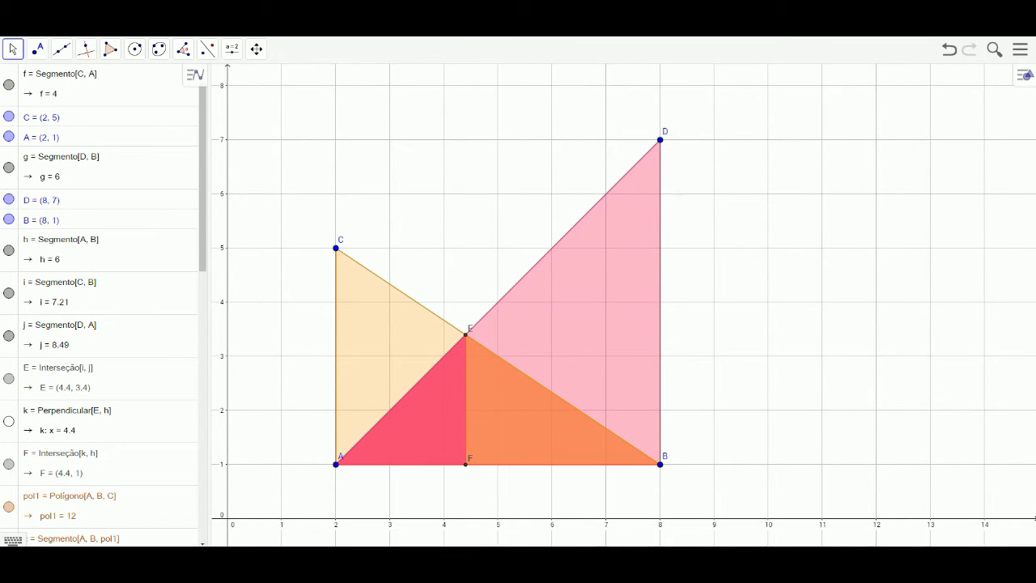
click(661, 208)
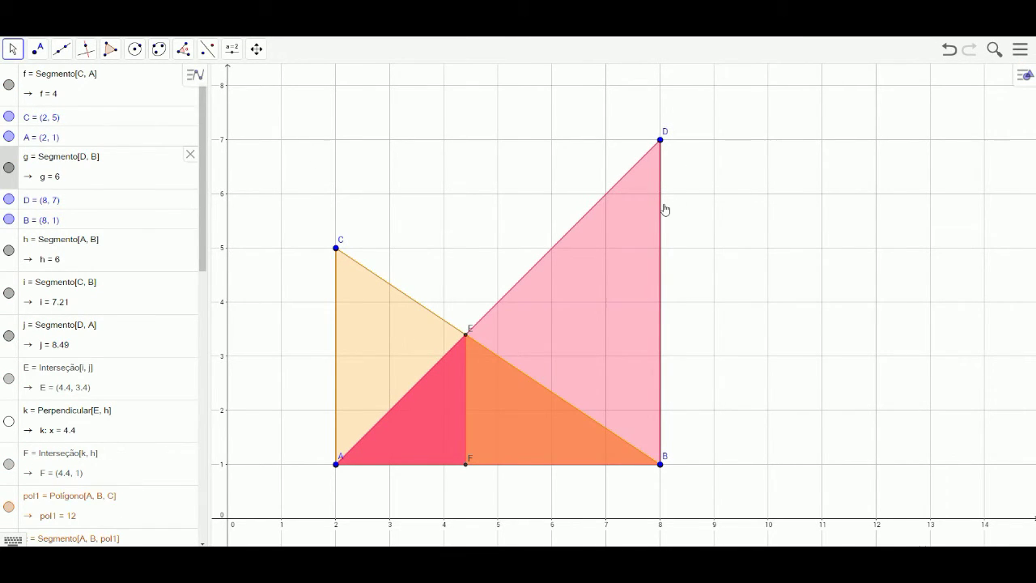
drag(665, 209, 885, 211)
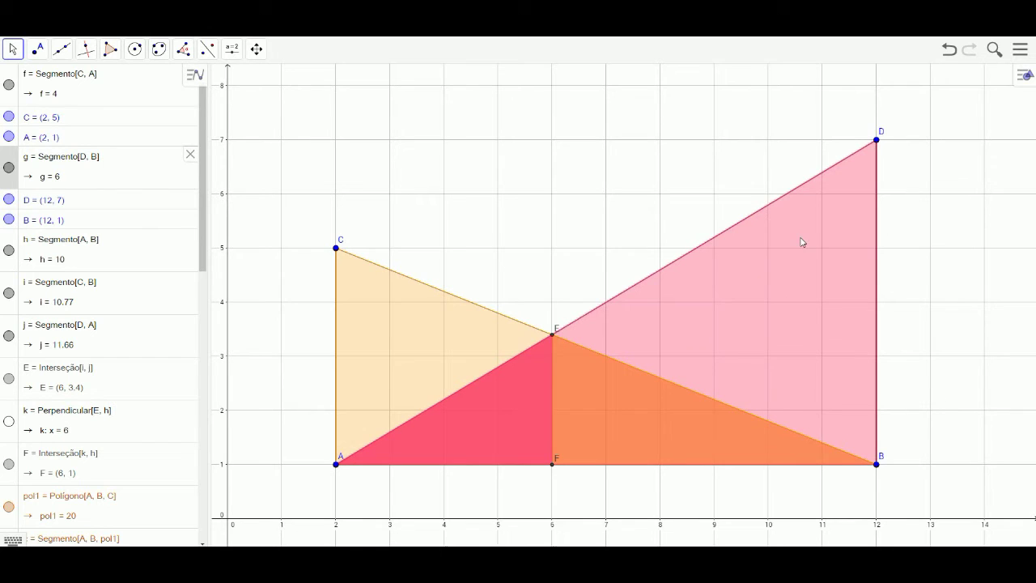
Bring the triangles' side lengths into view and move vertical segment CA outward to about x = 0.5.
scroll(209, 323, down, 5)
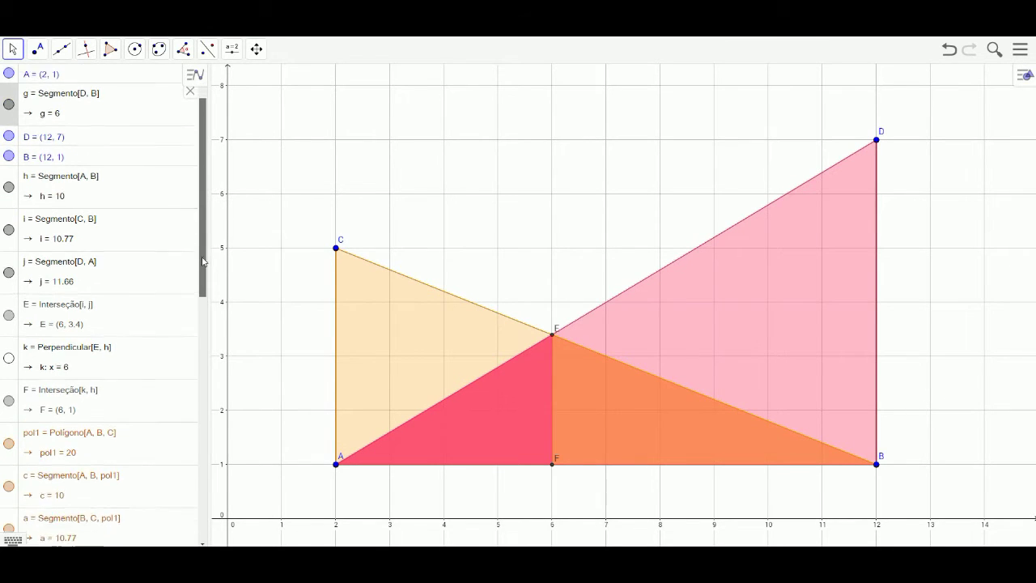
drag(208, 320, 209, 418)
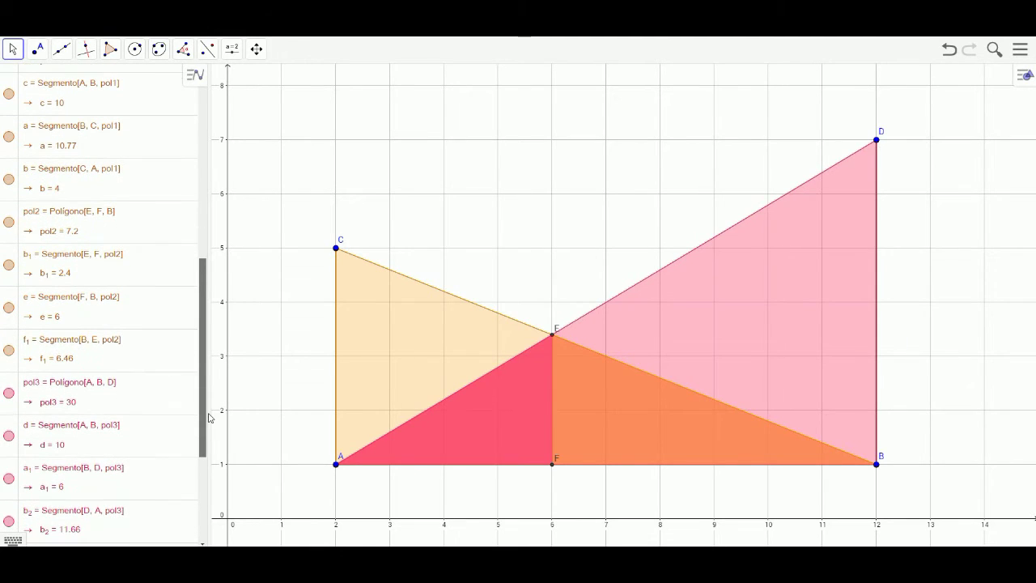
drag(336, 364, 259, 361)
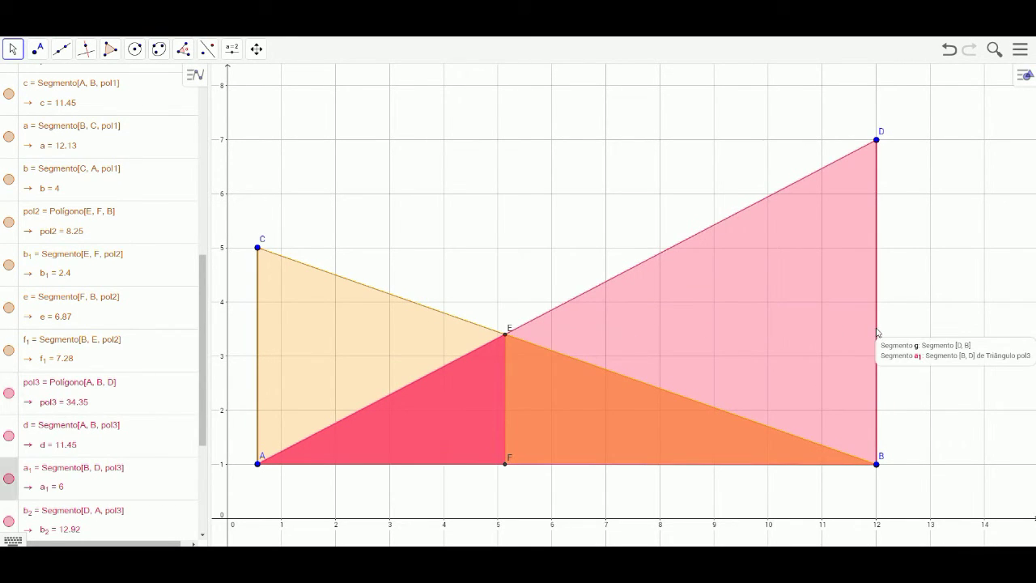
Narrow the figure by moving segment DB to x = 6 and segment CA to about x = 3.6.
drag(879, 333, 554, 335)
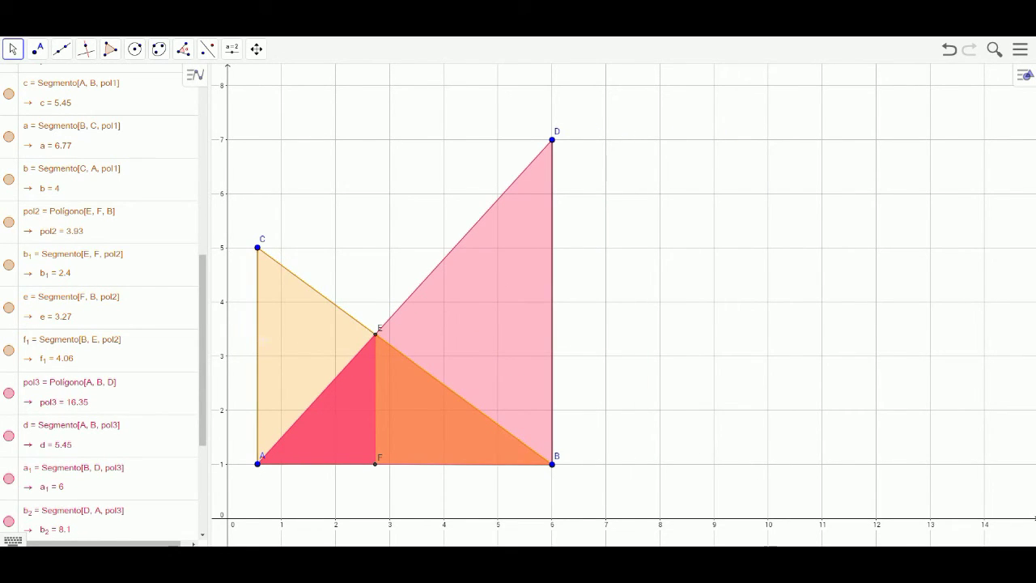
drag(261, 340, 431, 341)
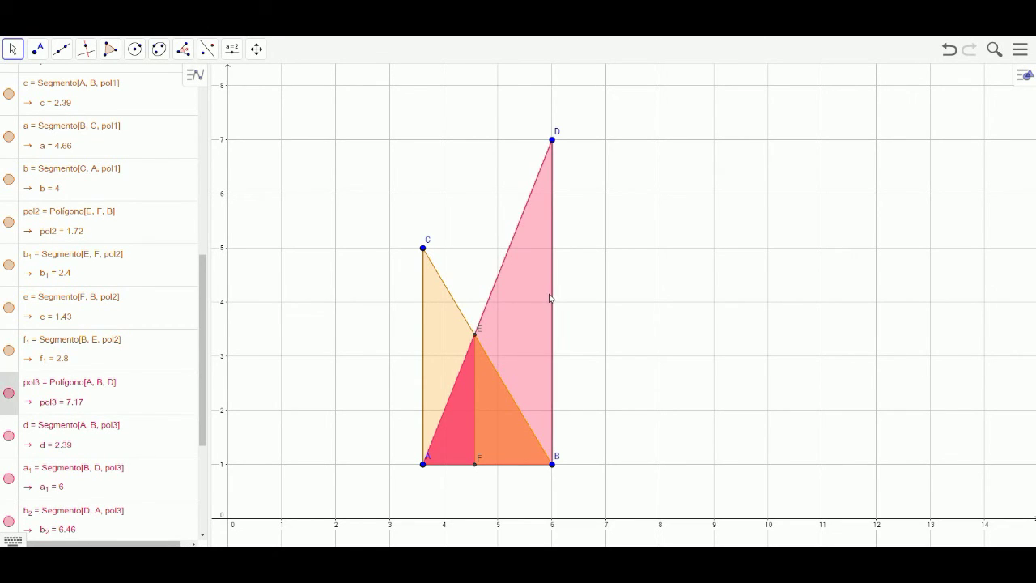
Widen the figure by moving segment DB to x = 8 and segment CA to about x = 1.6.
drag(551, 299, 670, 300)
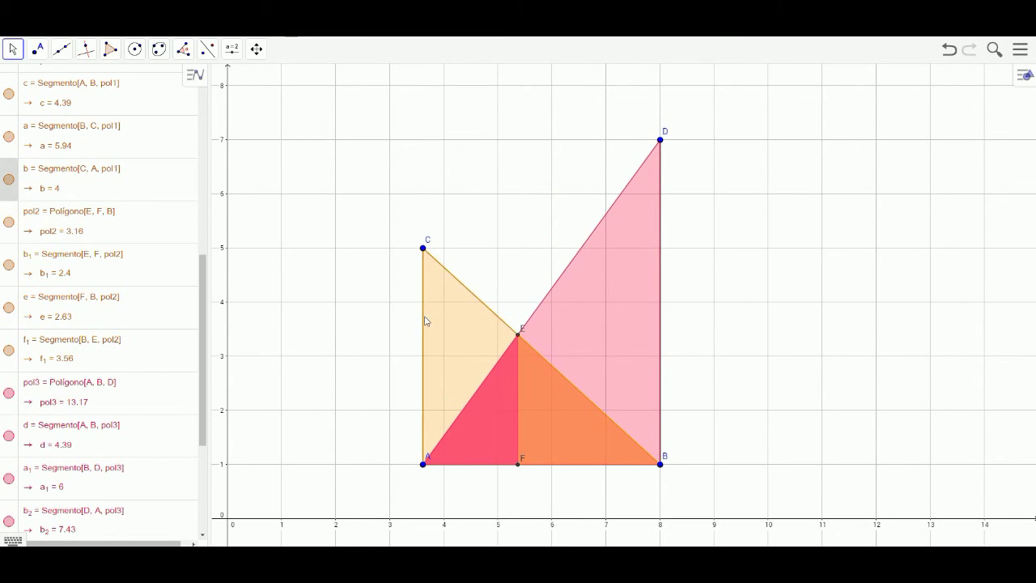
drag(425, 322, 321, 323)
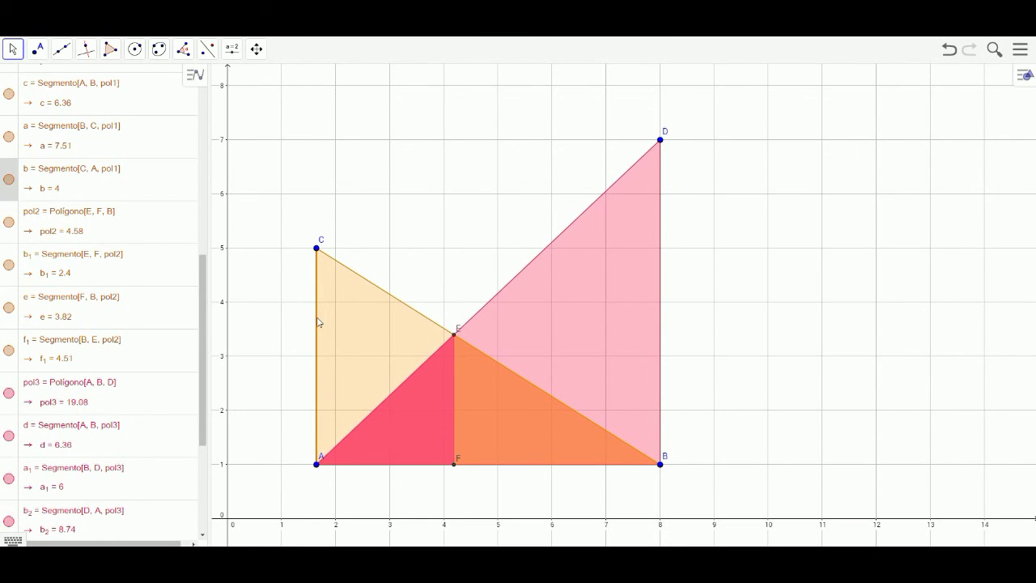